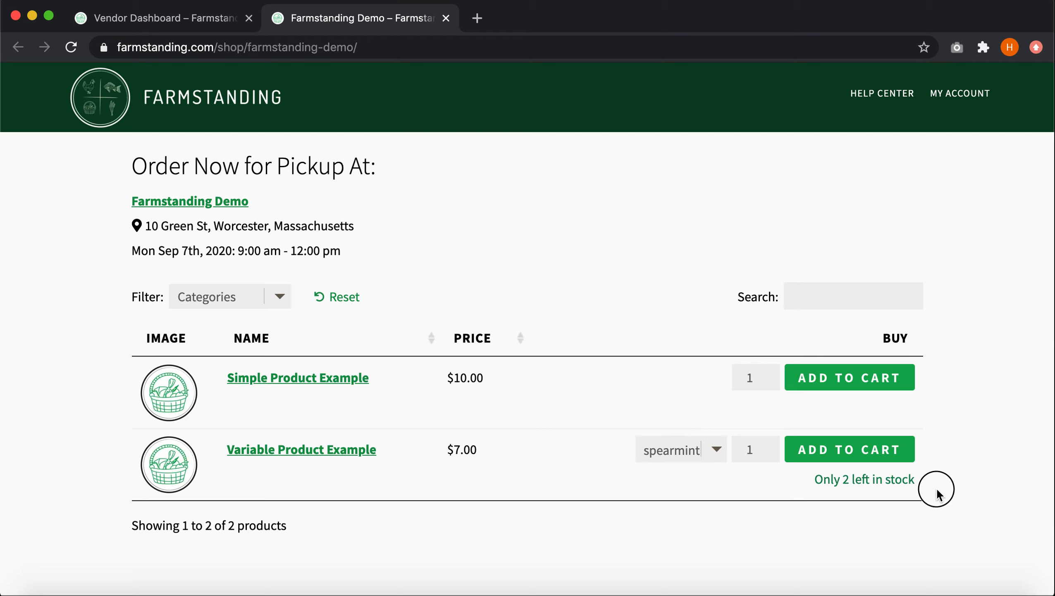
Step: Switch Variable Product Example to the honey option and examine its stock note and list of options
left_click_drag(937, 488, 843, 480)
left_click(707, 451)
left_click(697, 430)
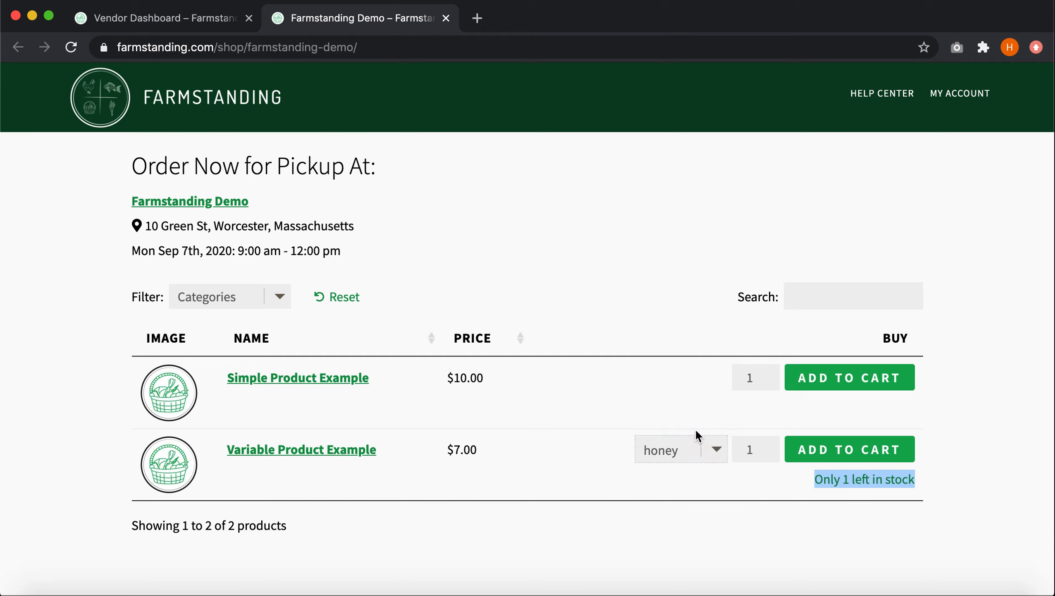
left_click(704, 450)
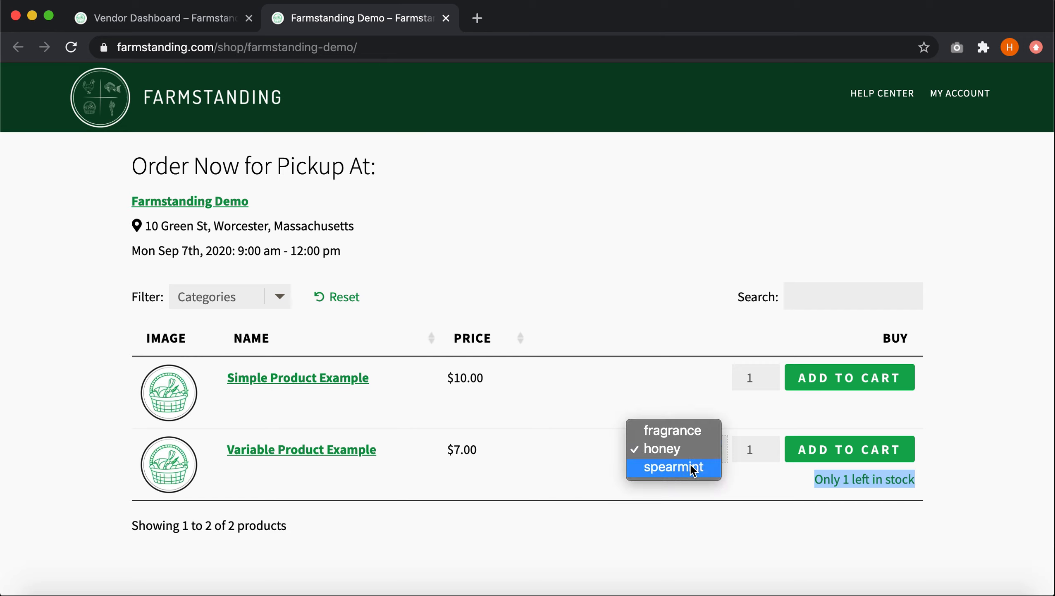
left_click(582, 462)
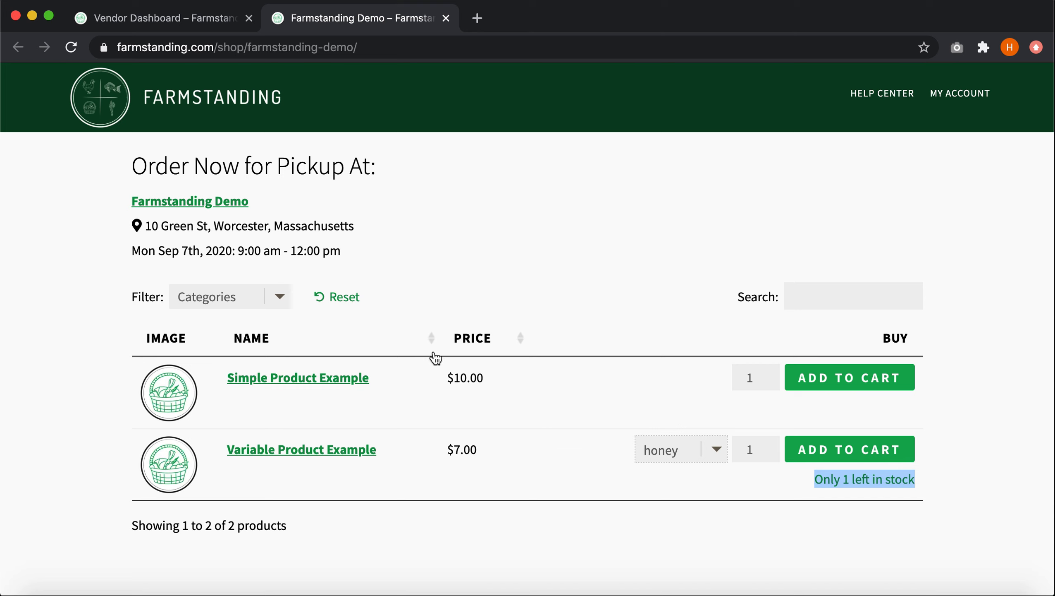
Step: In the vendor dashboard, create a new product titled "New Variable Product Example" and save it as a draft
left_click(207, 17)
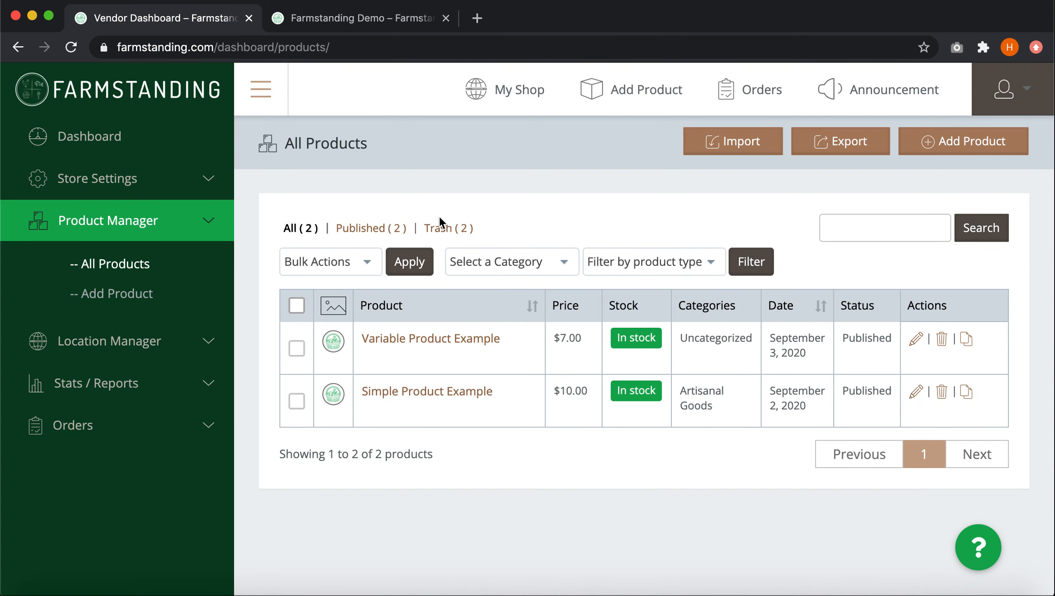
left_click(117, 296)
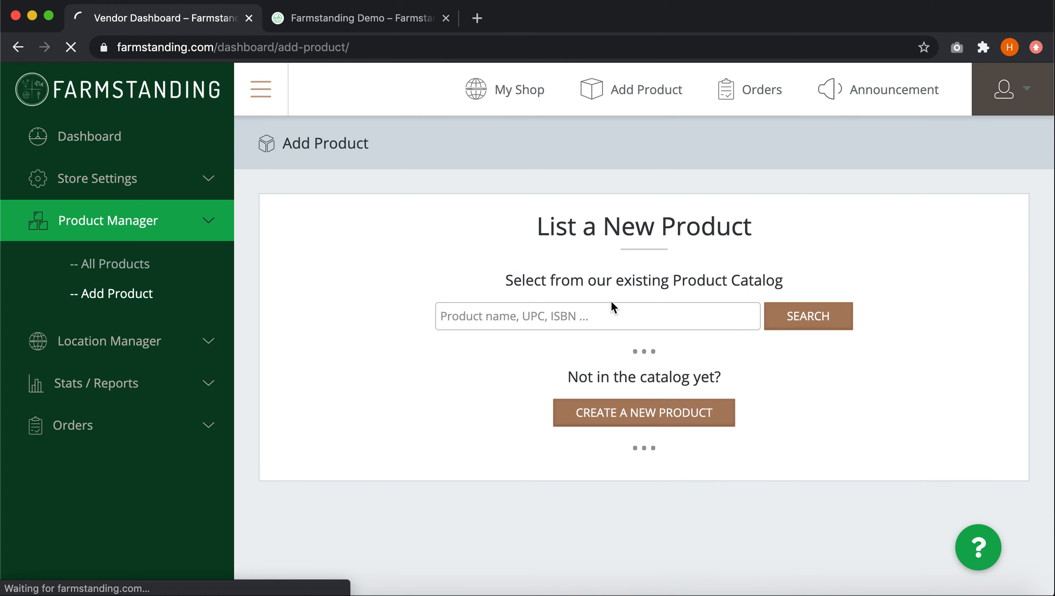
left_click(420, 271)
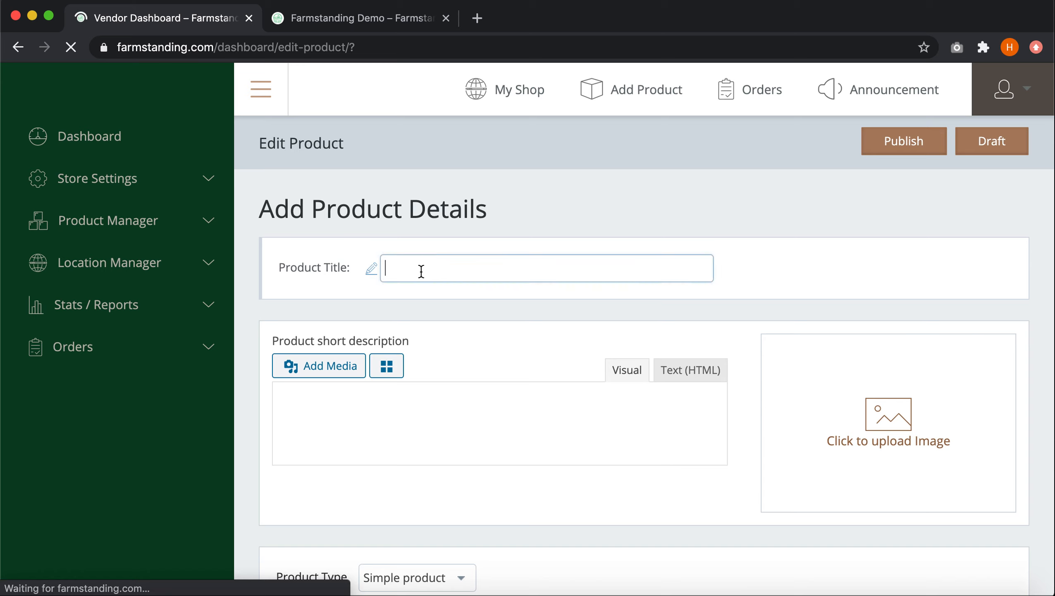
type("New Variable {ro")
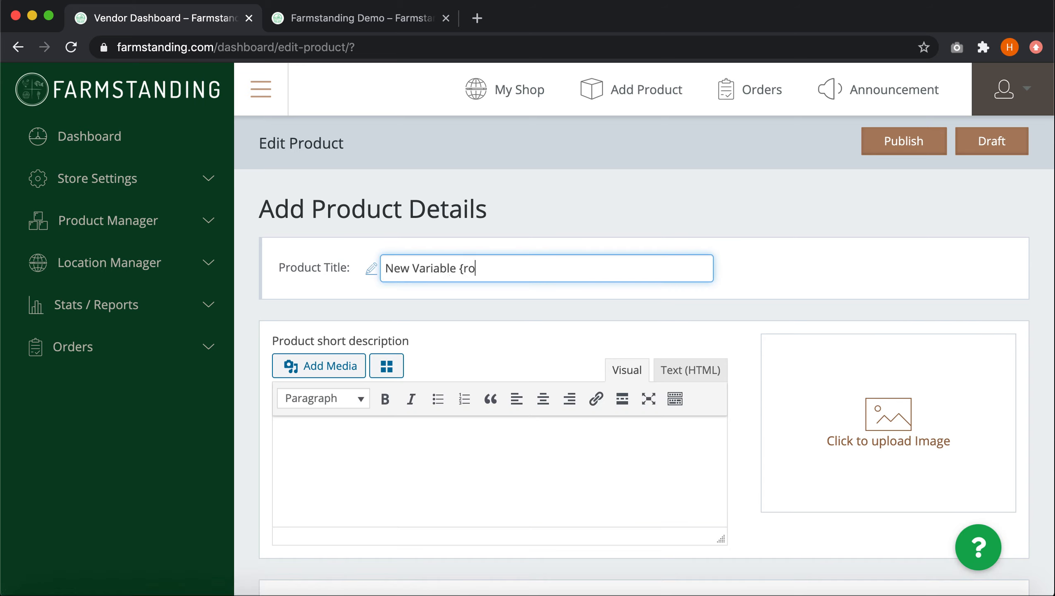
key("BackSpace")
key("BackSpace")
key("BackSpace")
type("Product Example")
left_click(784, 277)
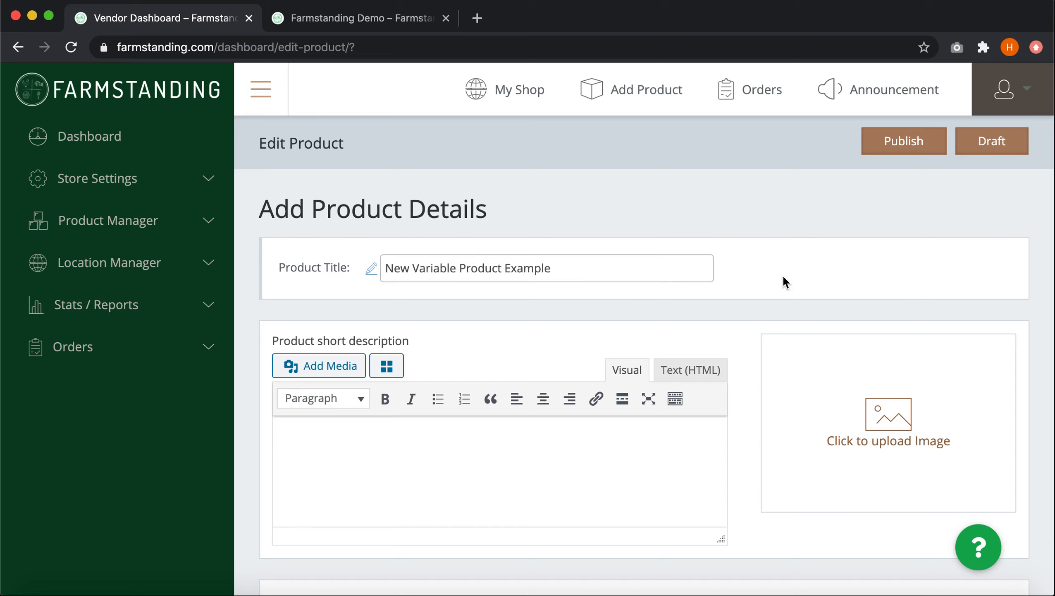
left_click(976, 138)
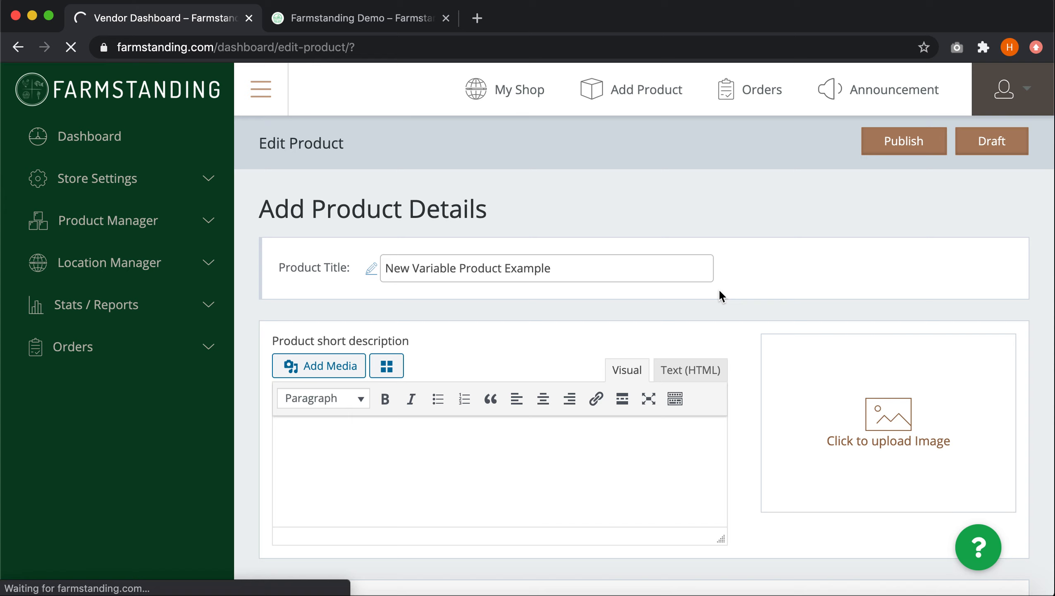
Step: Set the new product's type to Variable product
scroll(720, 288, "down", 8)
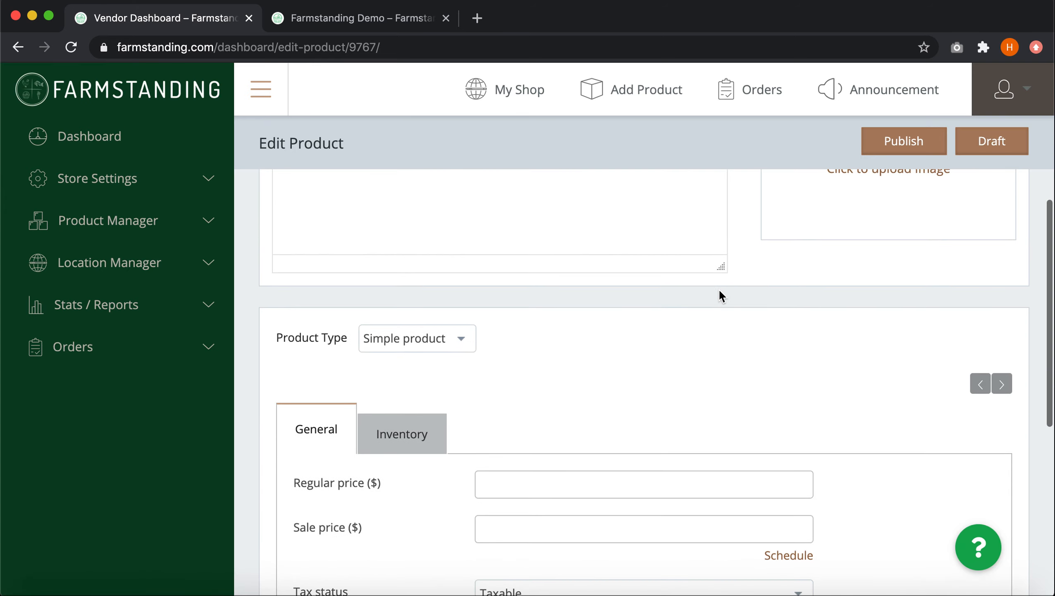
scroll(721, 295, "down", 3)
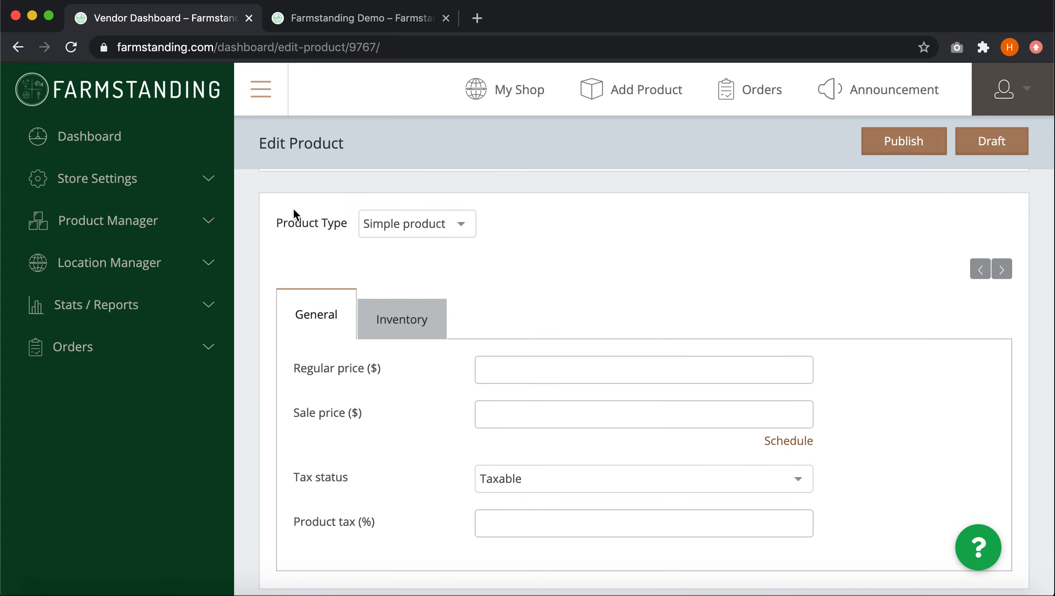
left_click(408, 225)
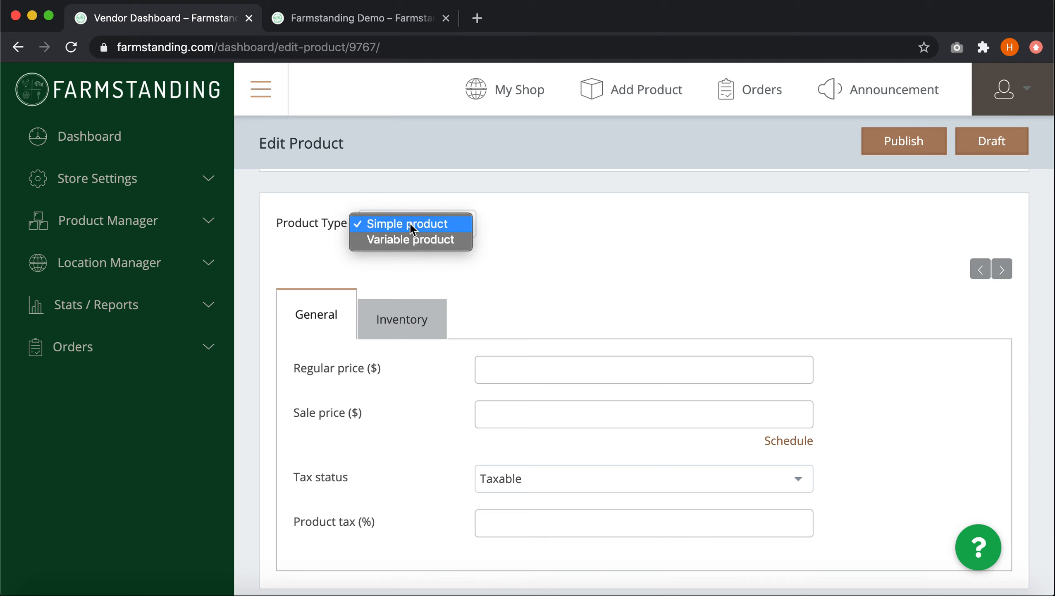
left_click(411, 240)
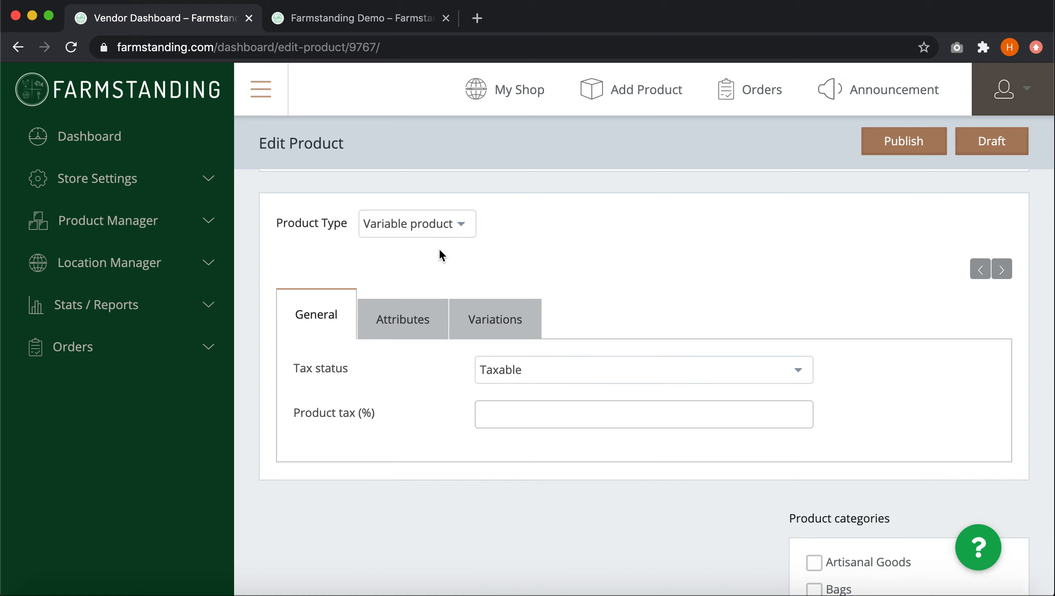
Step: Add a custom product attribute named color, used for variations, with the values red|orange|yellow|green
left_click(399, 328)
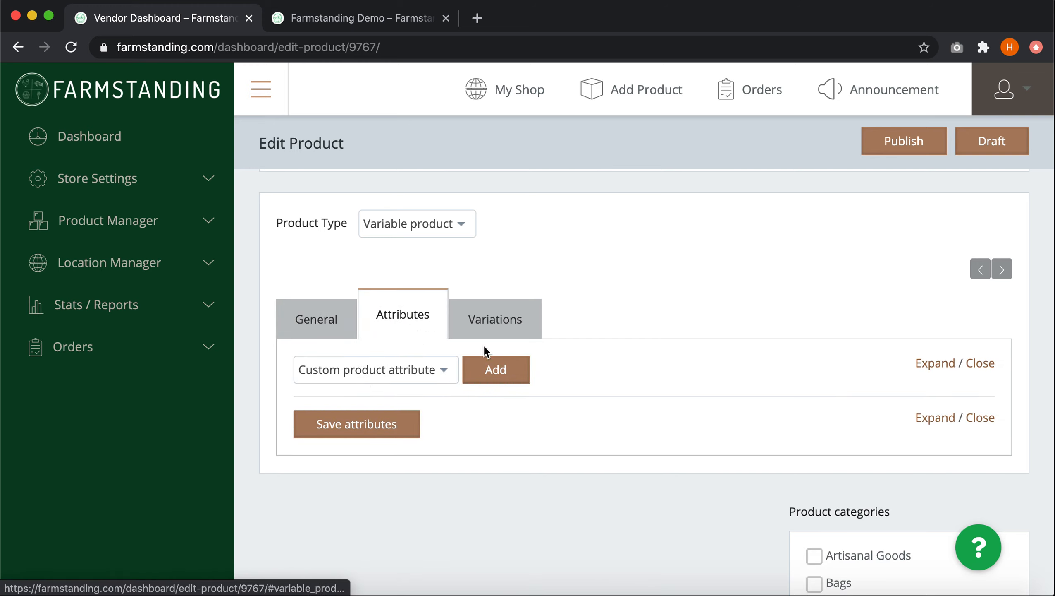
left_click(510, 379)
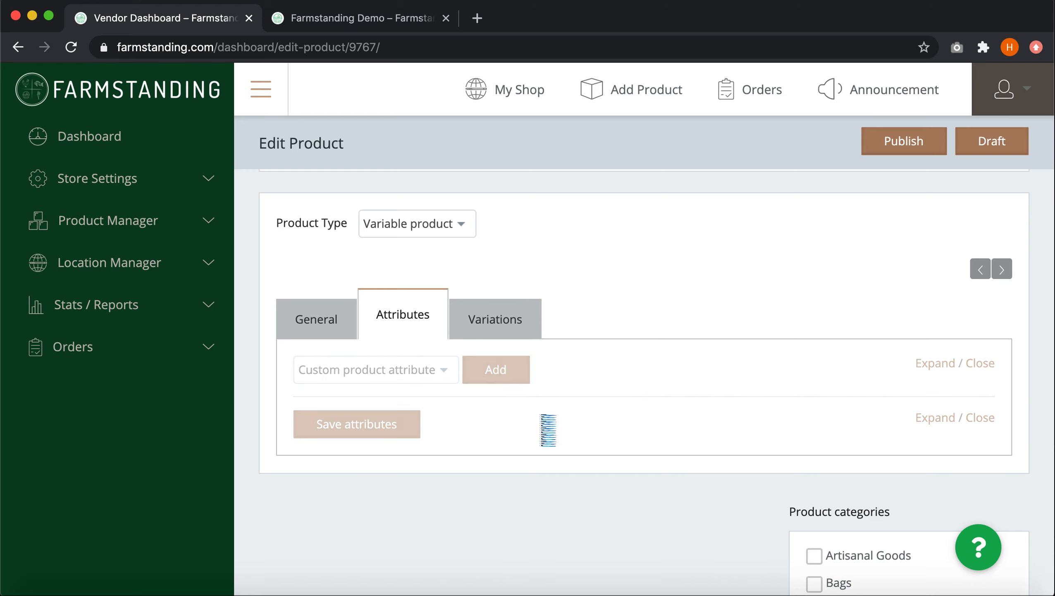
left_click(435, 496)
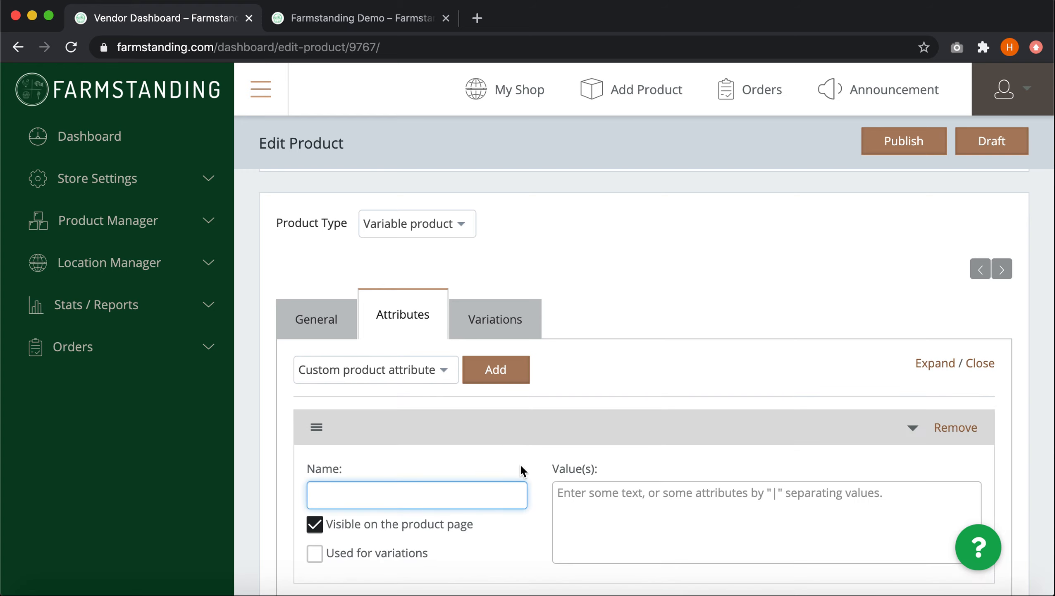
type("color")
left_click(569, 451)
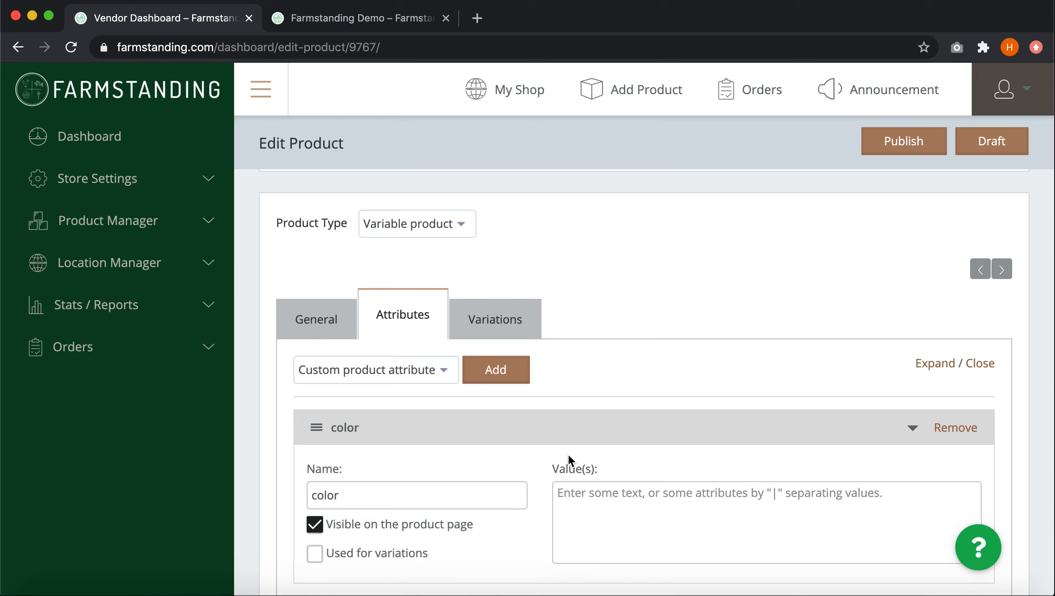
scroll(454, 442, "down", 3)
left_click(315, 416)
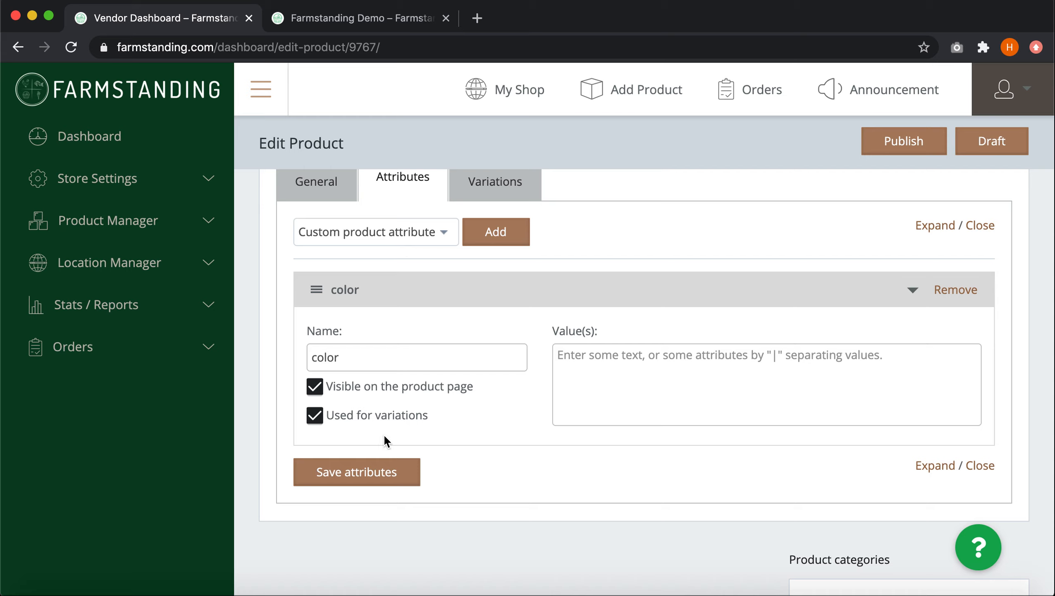
left_click(646, 359)
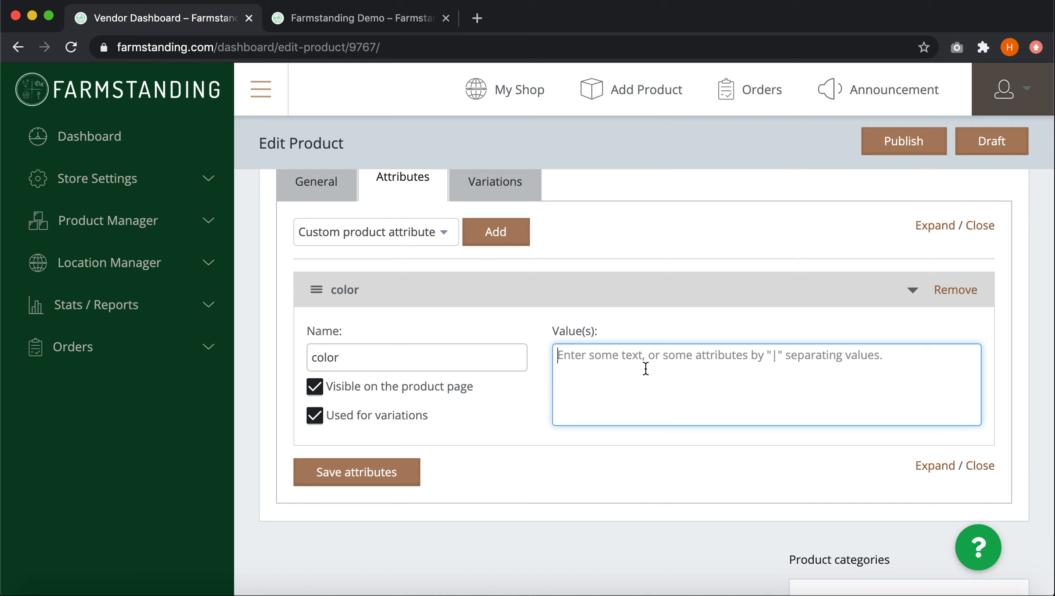
type("red|orange|yellow|green")
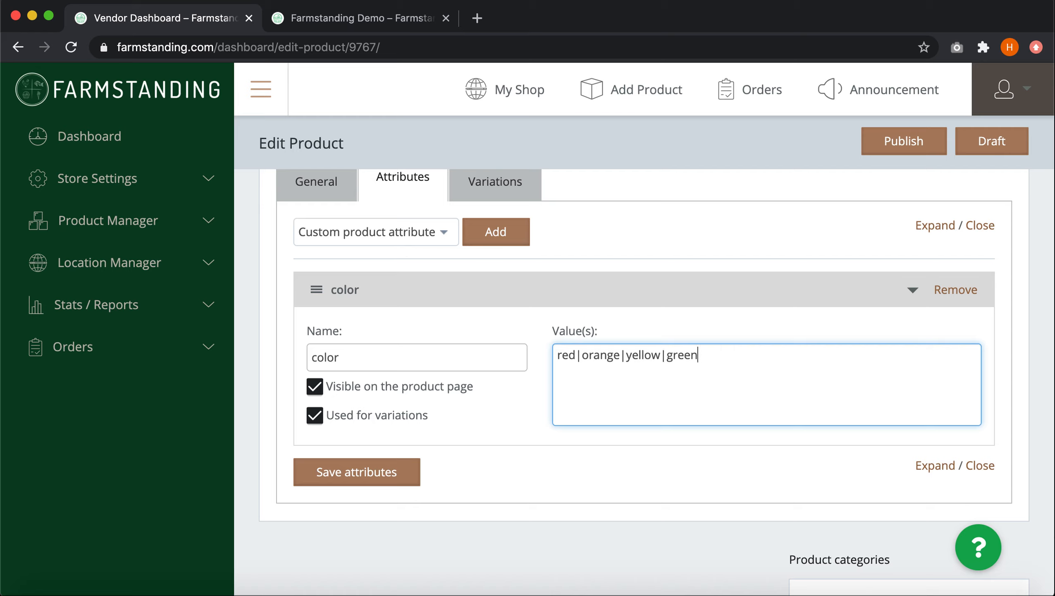
left_click(620, 356)
left_click(703, 356)
left_click_drag(709, 357, 519, 358)
left_click(694, 355)
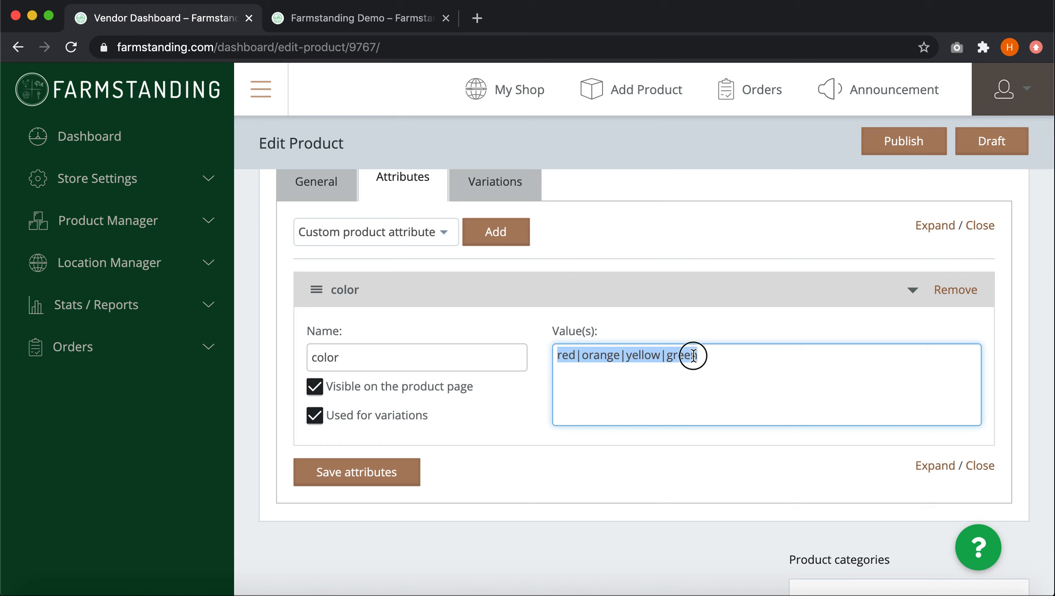
left_click(667, 354)
left_click(730, 358)
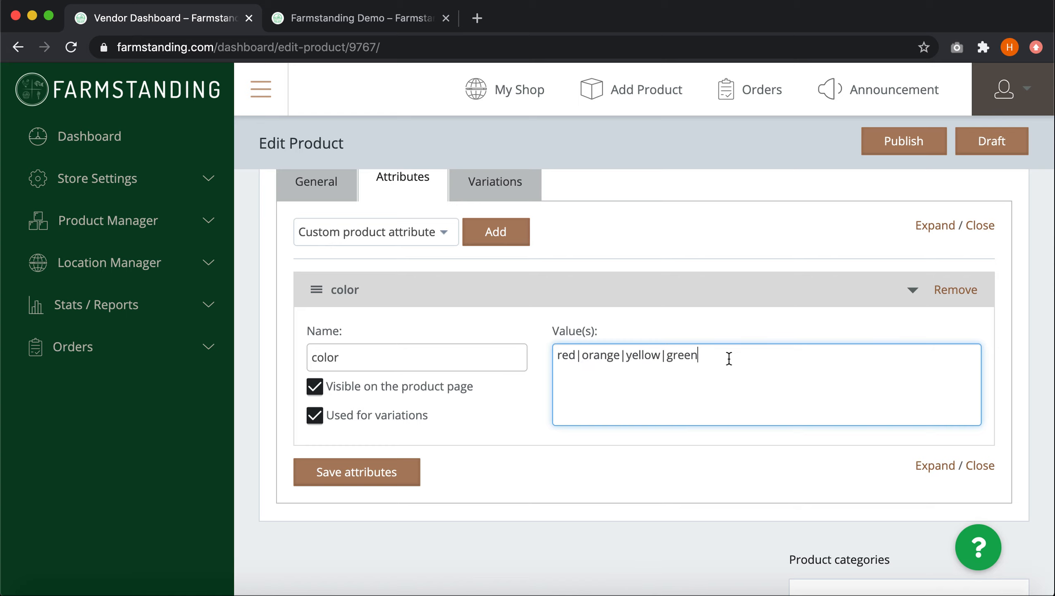
left_click_drag(720, 361, 479, 358)
left_click(749, 366)
Step: Save the product's color attribute
scroll(438, 358, "up", 2)
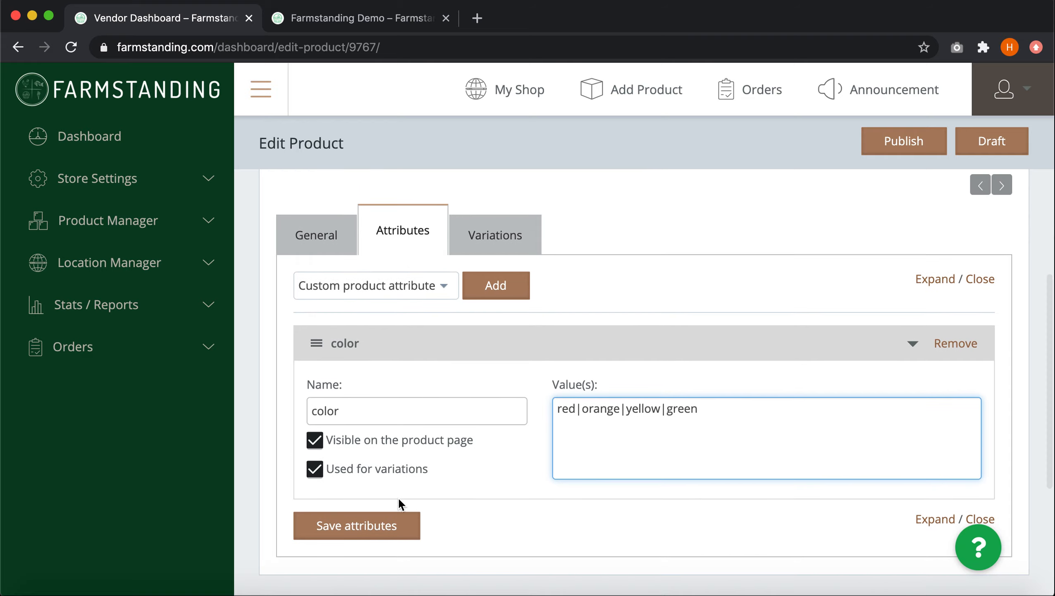
left_click(380, 534)
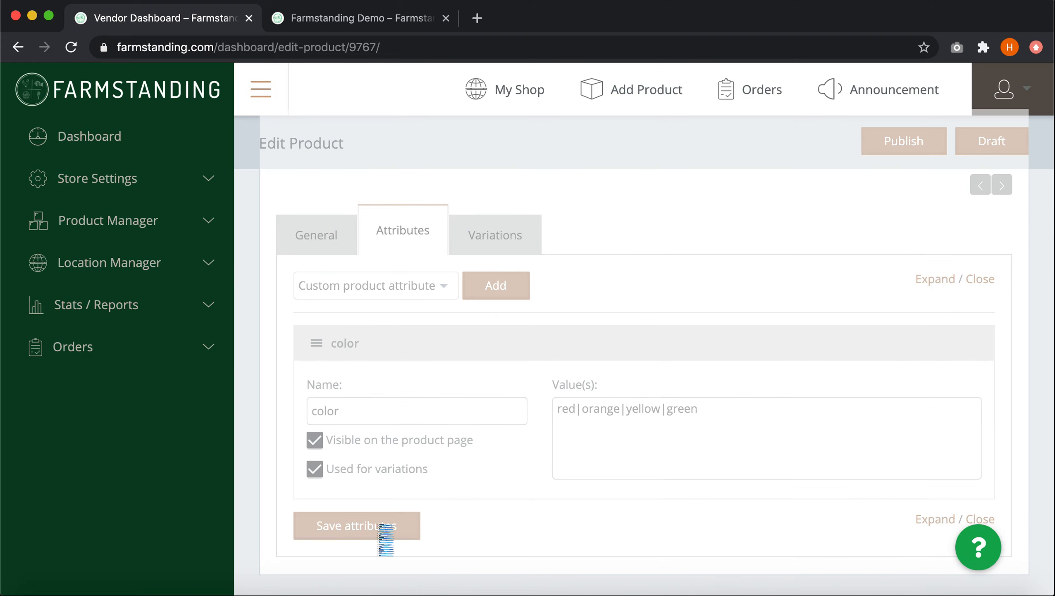
left_click(380, 533)
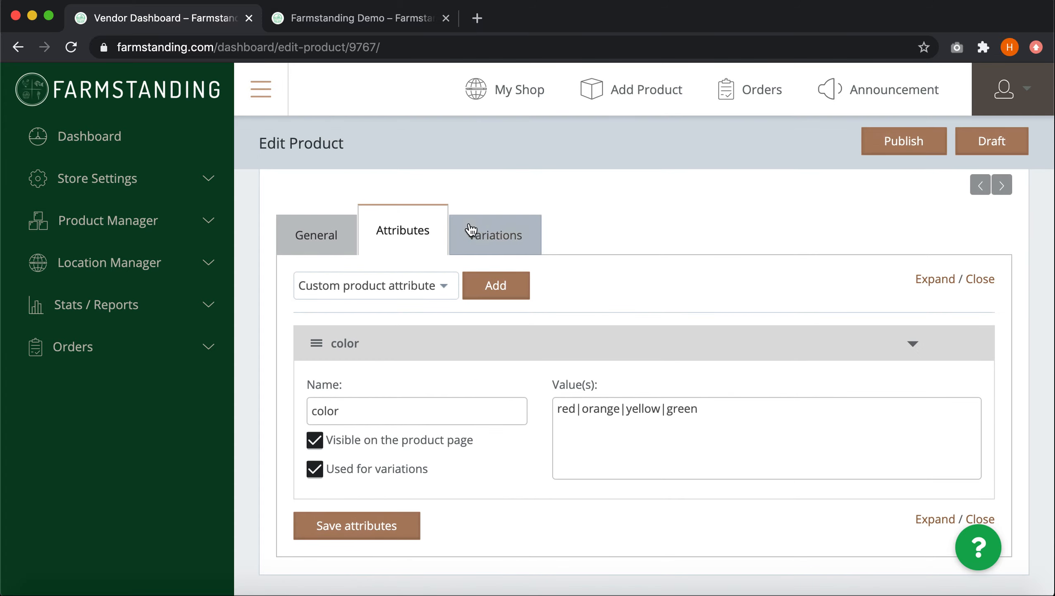
Step: Create variations from all attributes of the product and accept the confirmations
left_click(494, 235)
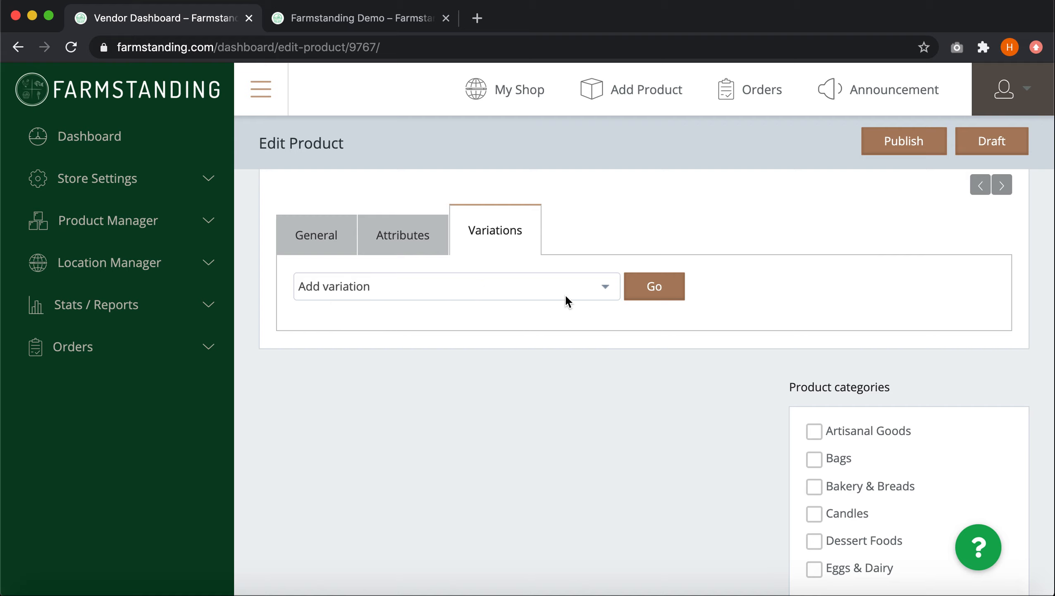
left_click(593, 287)
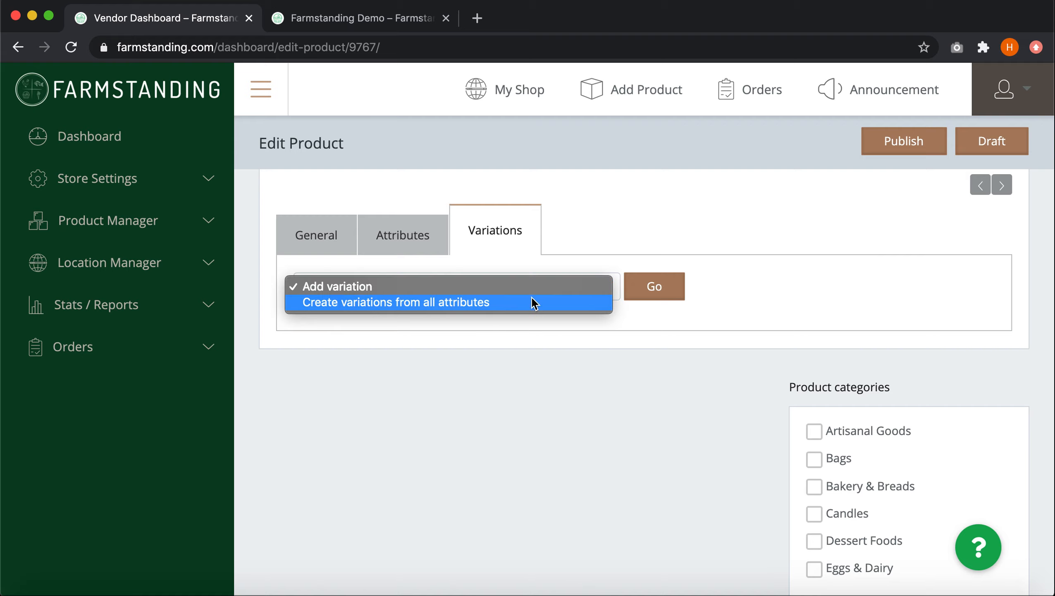
left_click(511, 302)
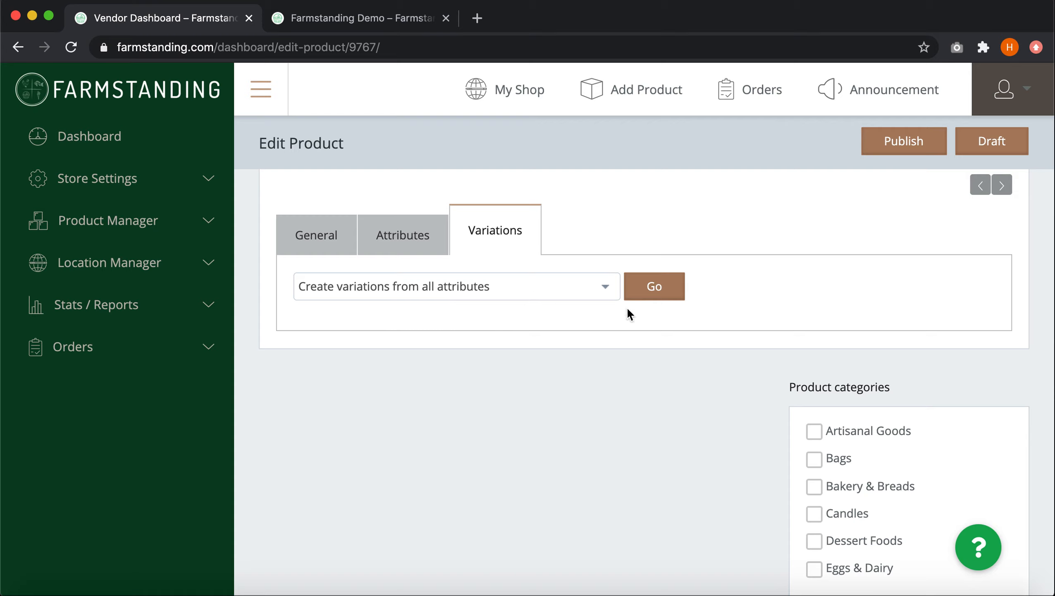
left_click(663, 292)
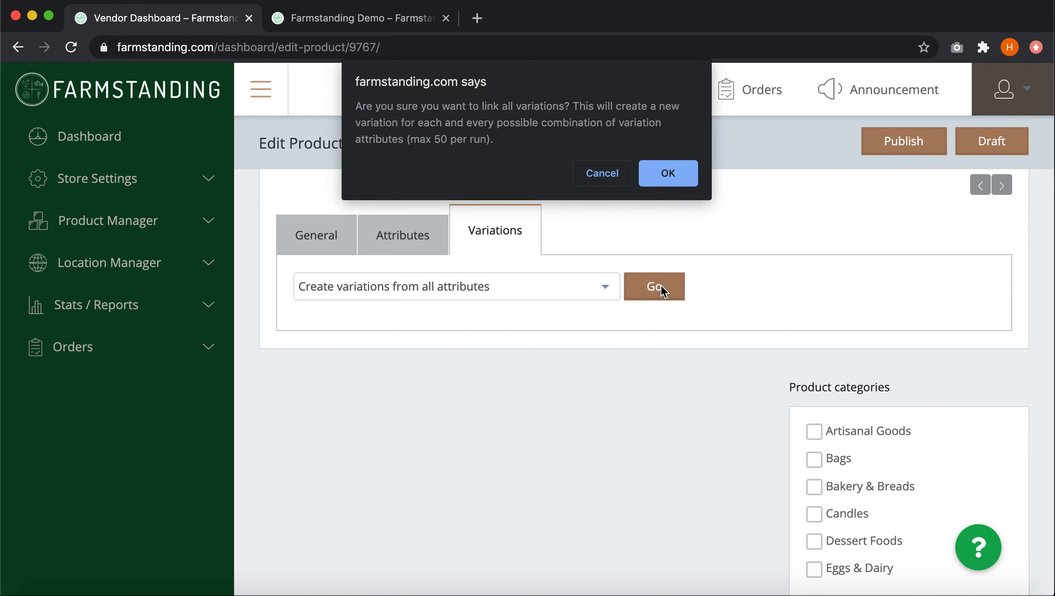
left_click(671, 175)
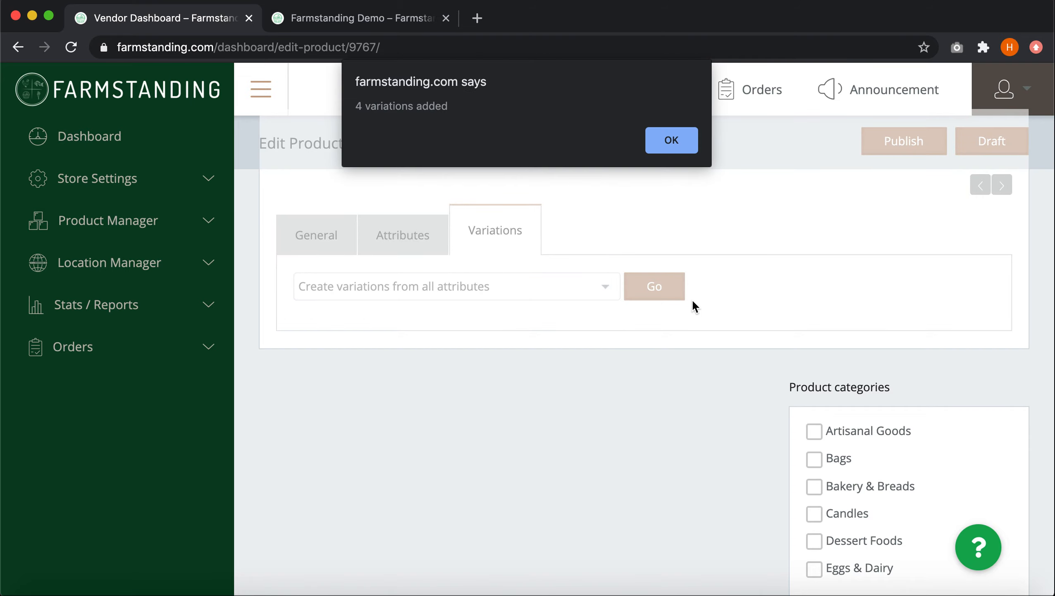
left_click(671, 141)
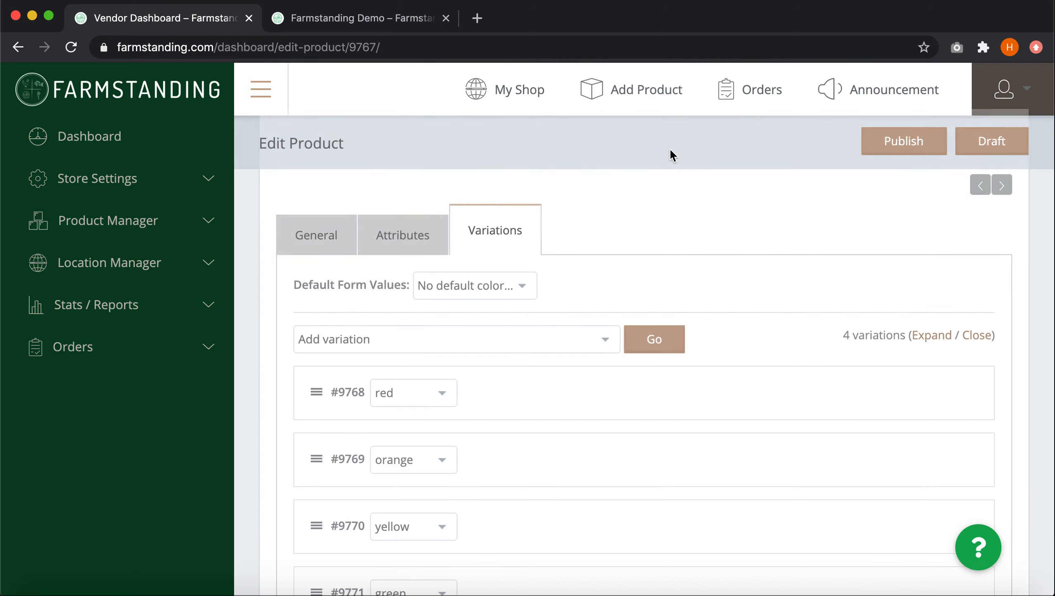
Step: Set the regular price of all four color variations to 10 with one bulk action
scroll(682, 361, "down", 5)
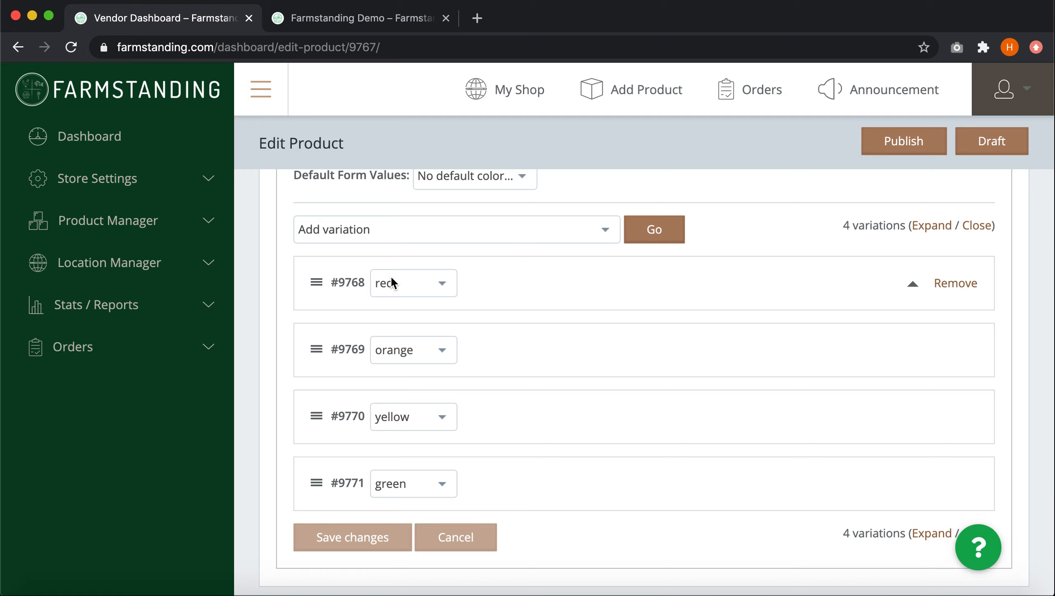
scroll(601, 436, "up", 1)
scroll(600, 430, "up", 4)
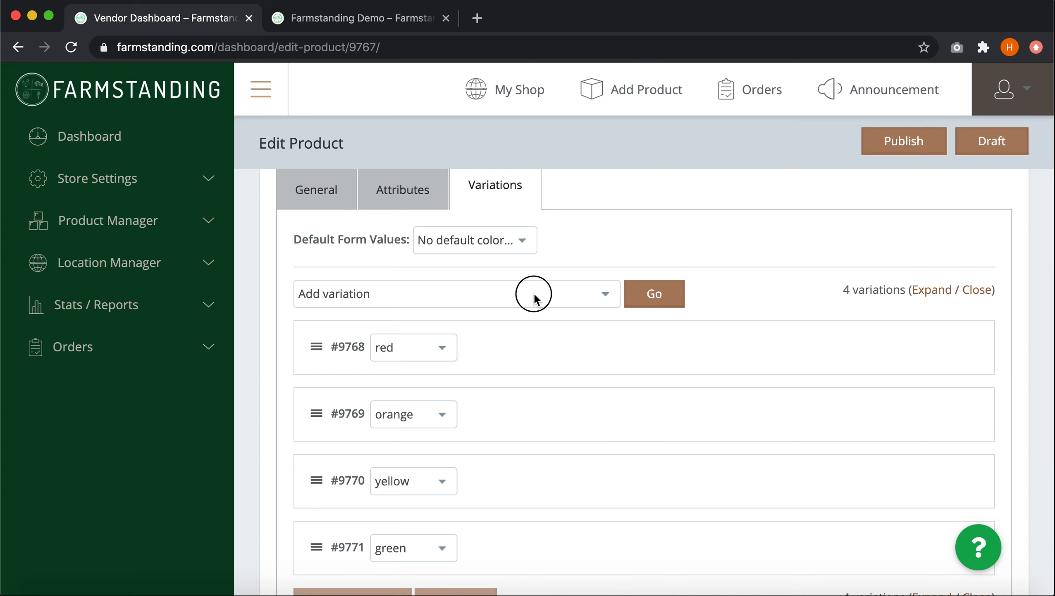
left_click(533, 293)
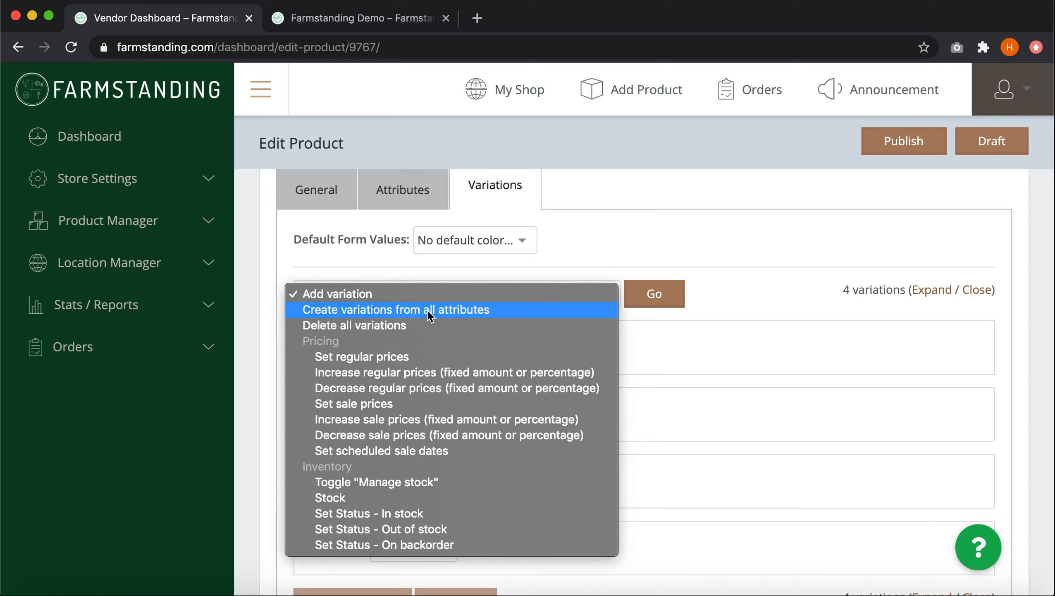
left_click(421, 353)
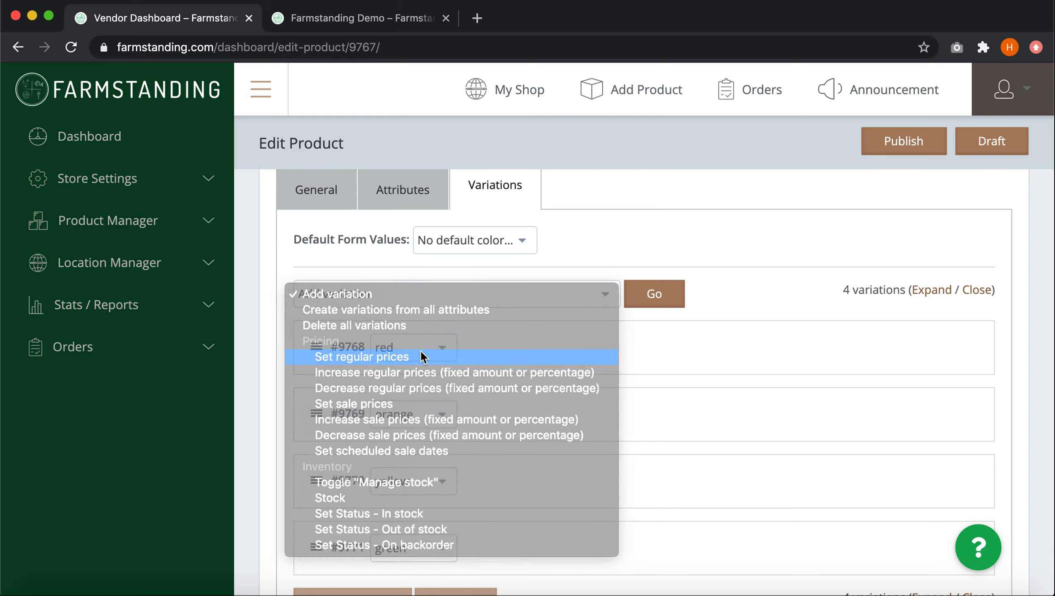
left_click(654, 300)
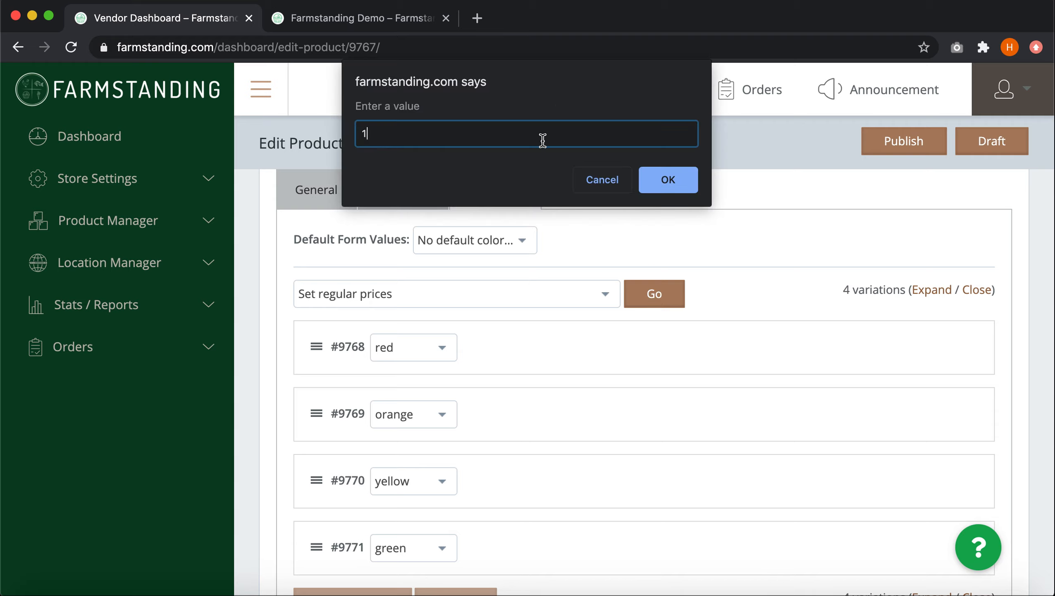
left_click(668, 179)
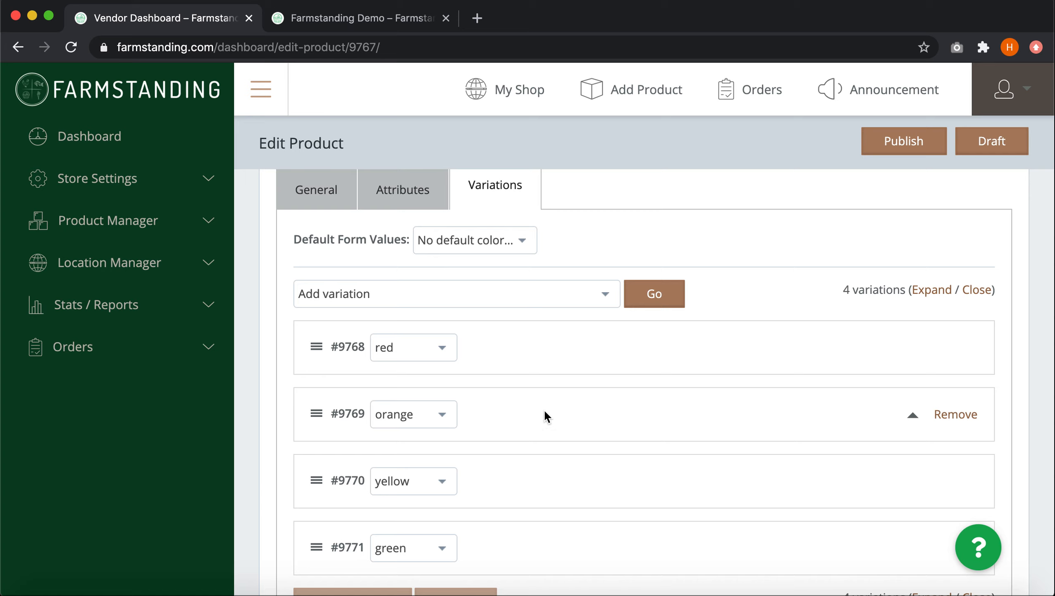
Step: Enable stock management for the red variation and set its stock quantity to 5
left_click(909, 350)
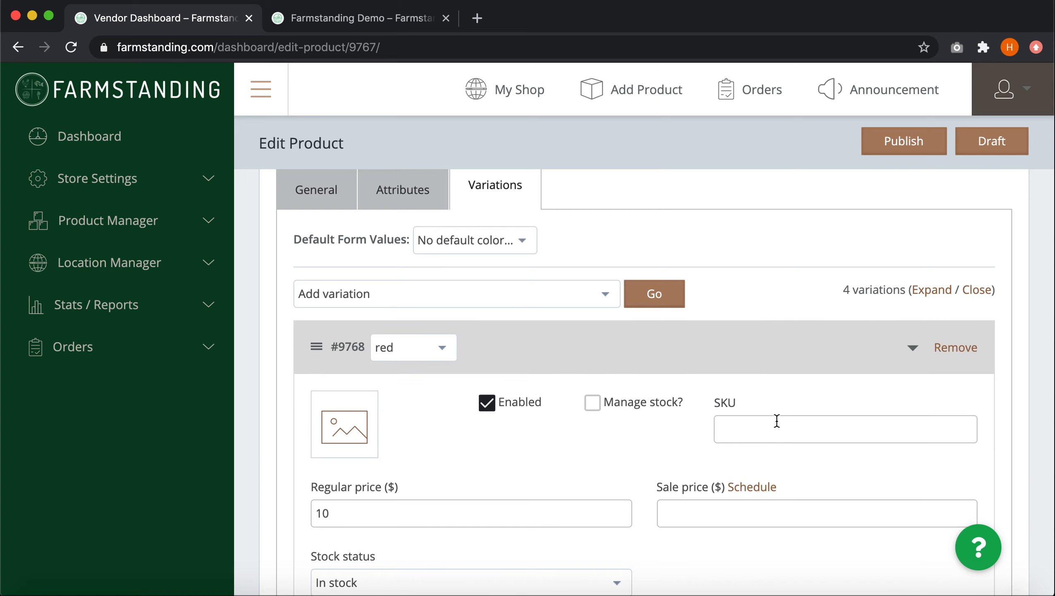
scroll(776, 421, "down", 3)
left_click_drag(316, 389, 399, 388)
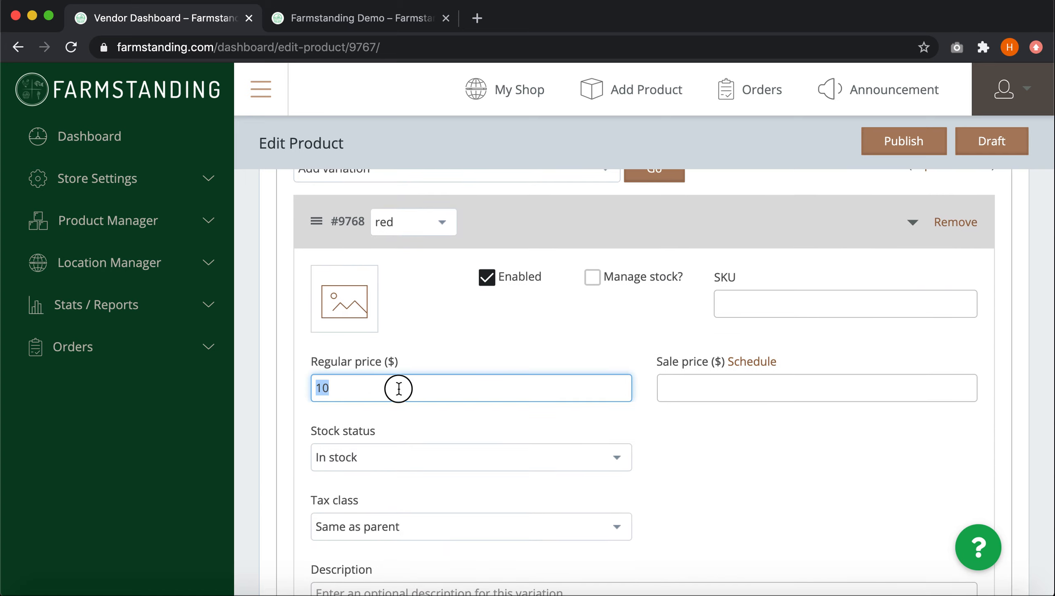
left_click(595, 277)
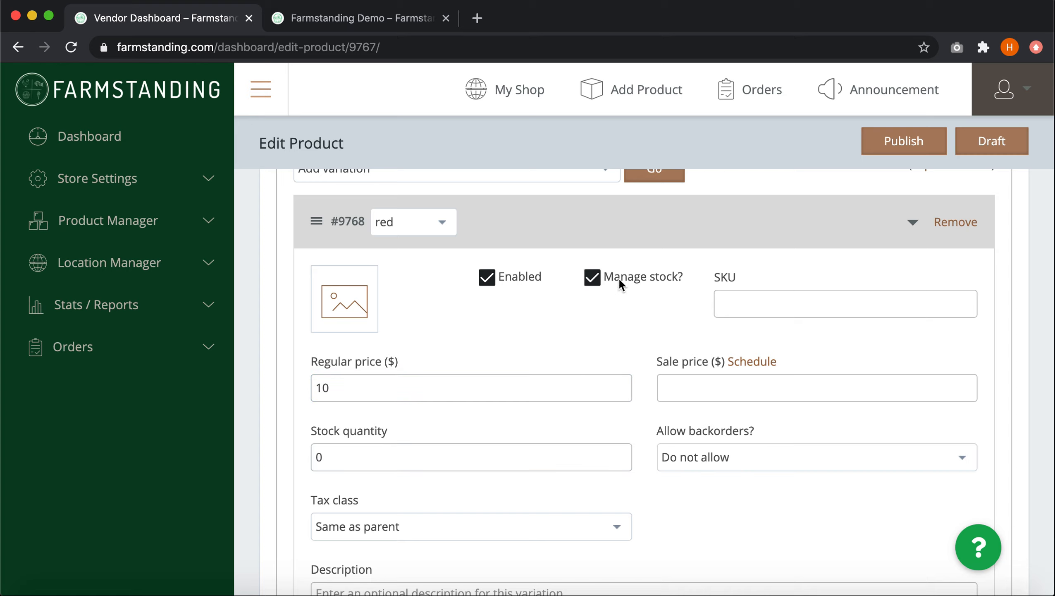
double_click(360, 458)
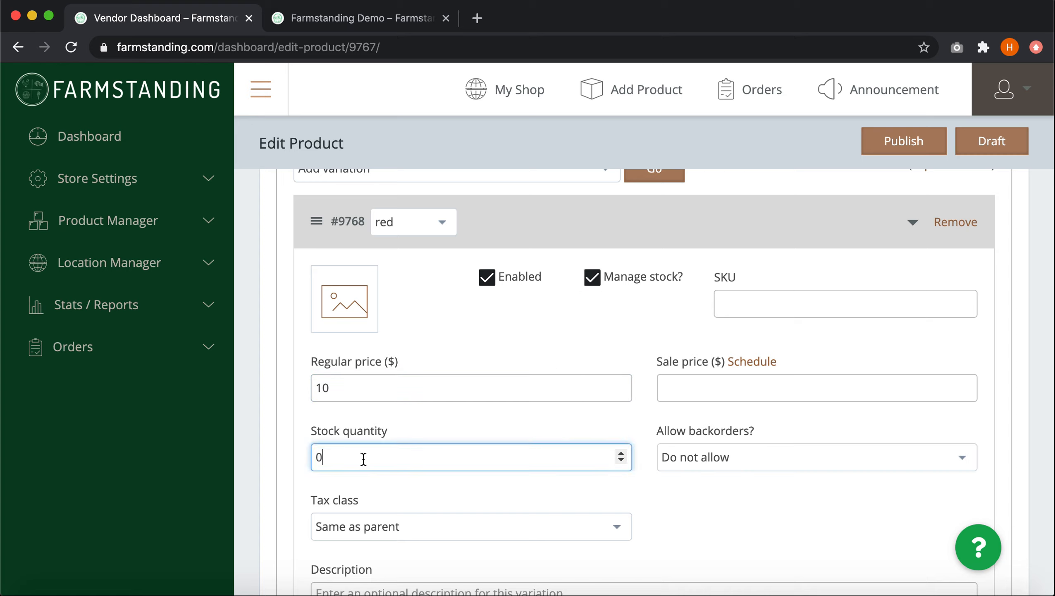
type("5")
Step: Enable stock management for the orange variation and set its stock quantity to 6
scroll(850, 501, "down", 6)
scroll(865, 489, "down", 3)
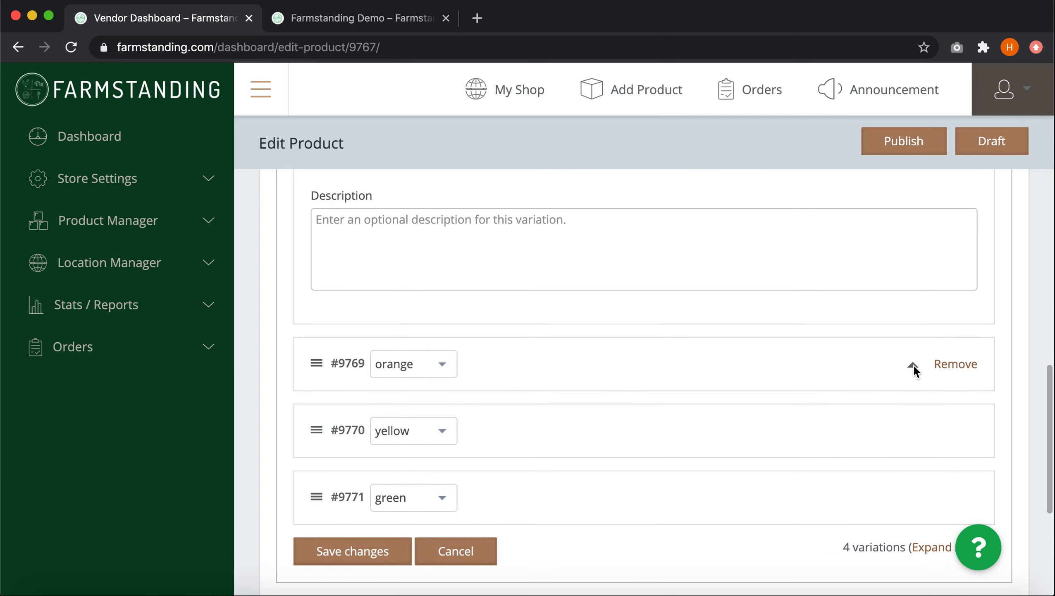
left_click(913, 364)
scroll(688, 354, "down", 4)
left_click(592, 271)
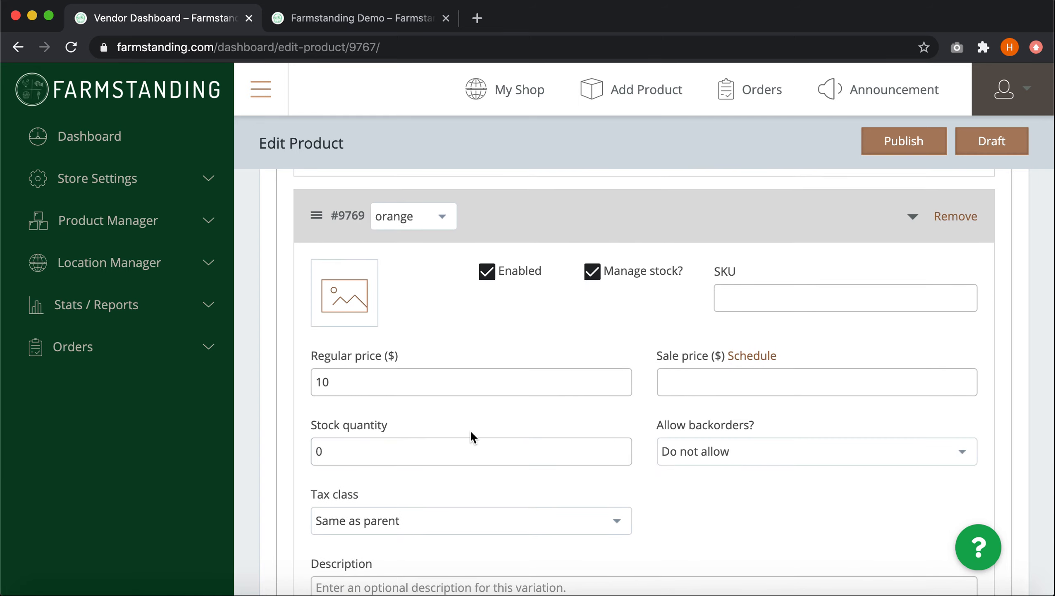
left_click(388, 446)
type("6")
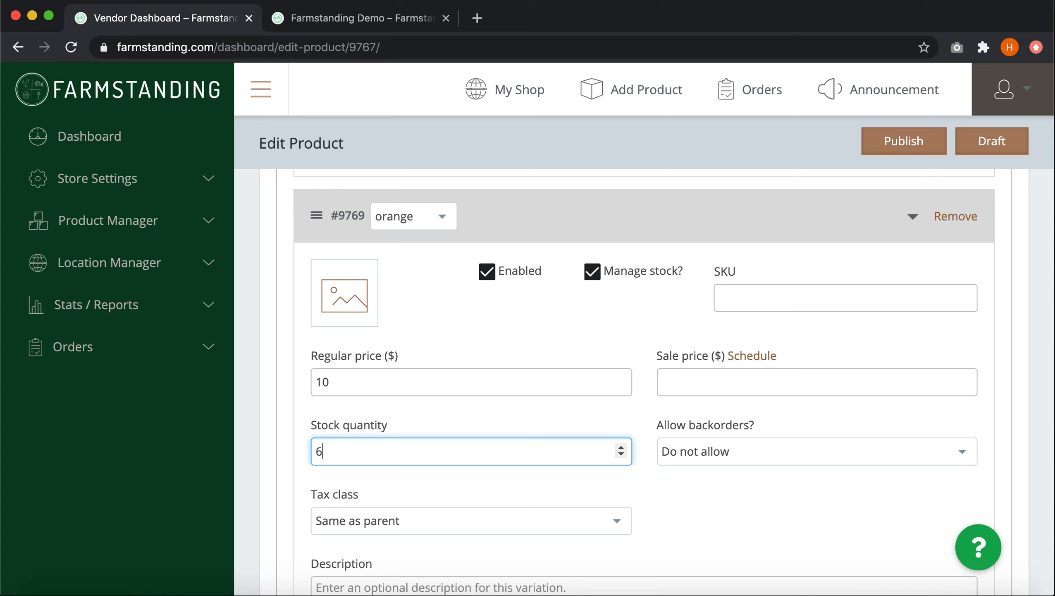
Step: Expand the yellow variation's settings
scroll(736, 500, "down", 10)
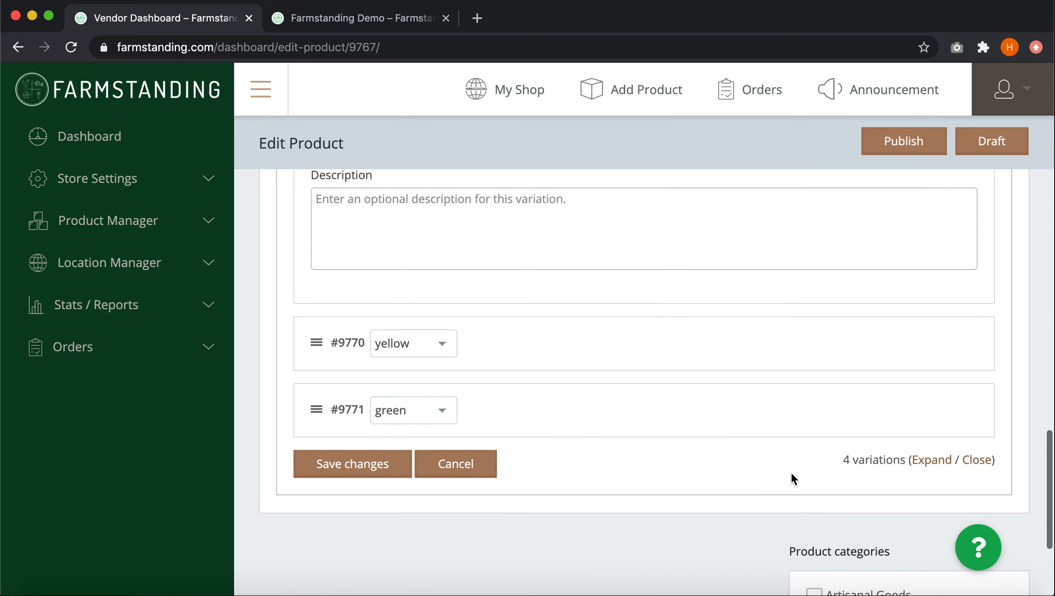
left_click(913, 343)
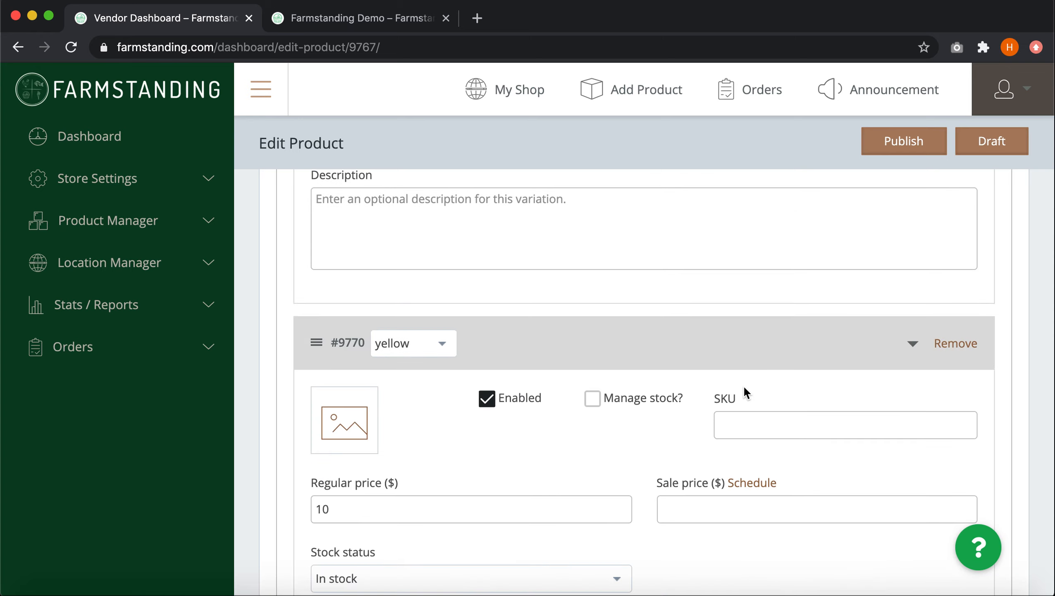
Step: Try other stock quantities for the orange variation, ending on 6
scroll(464, 217, "up", 4)
left_click(467, 215)
key("BackSpace")
type("18")
double_click(392, 213)
type("5")
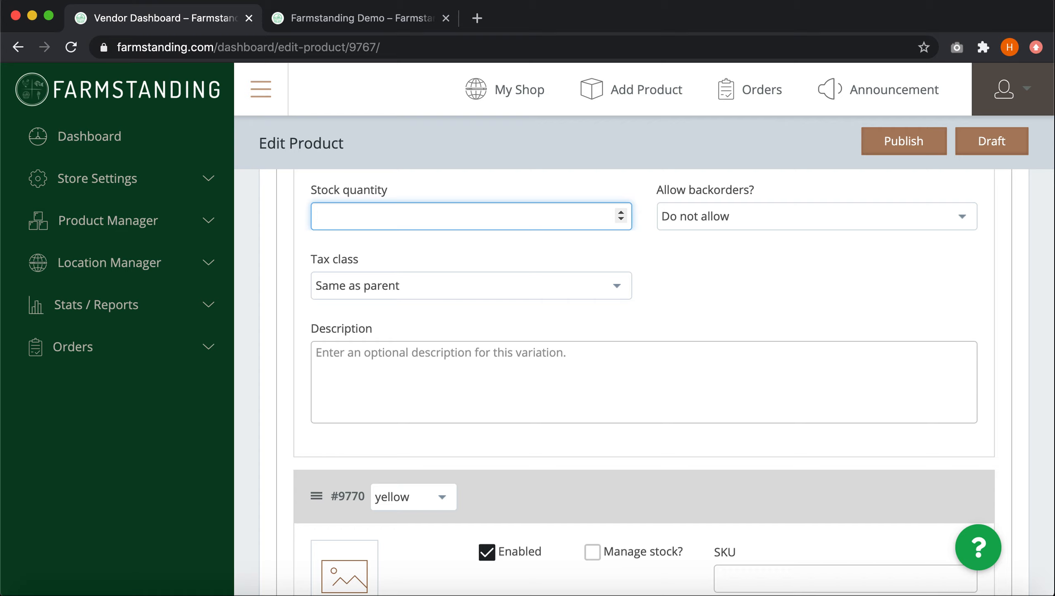
left_click(912, 279)
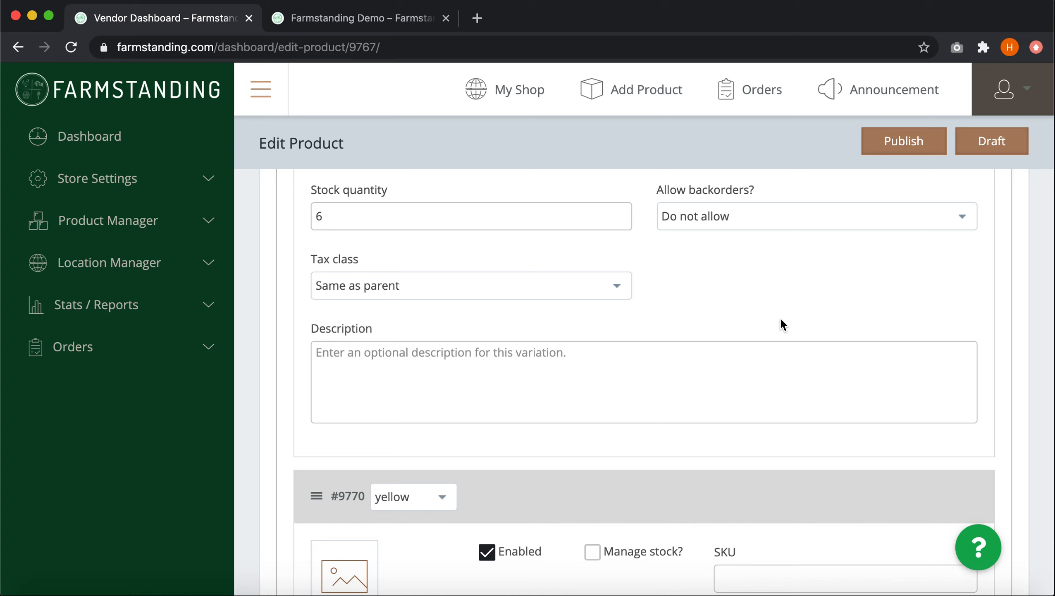
Step: Review the stock status choices of the yellow variation and keep it In stock
scroll(781, 321, "down", 7)
left_click(452, 437)
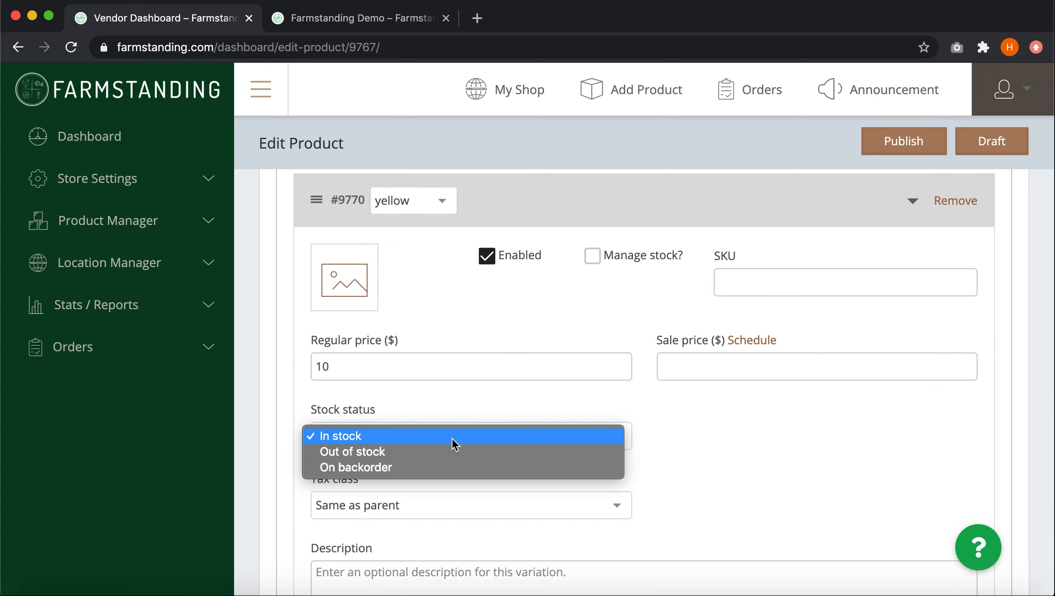
left_click(674, 432)
left_click(505, 440)
left_click(506, 438)
Step: Publish the variable product and look over its edit page
scroll(735, 427, "down", 3)
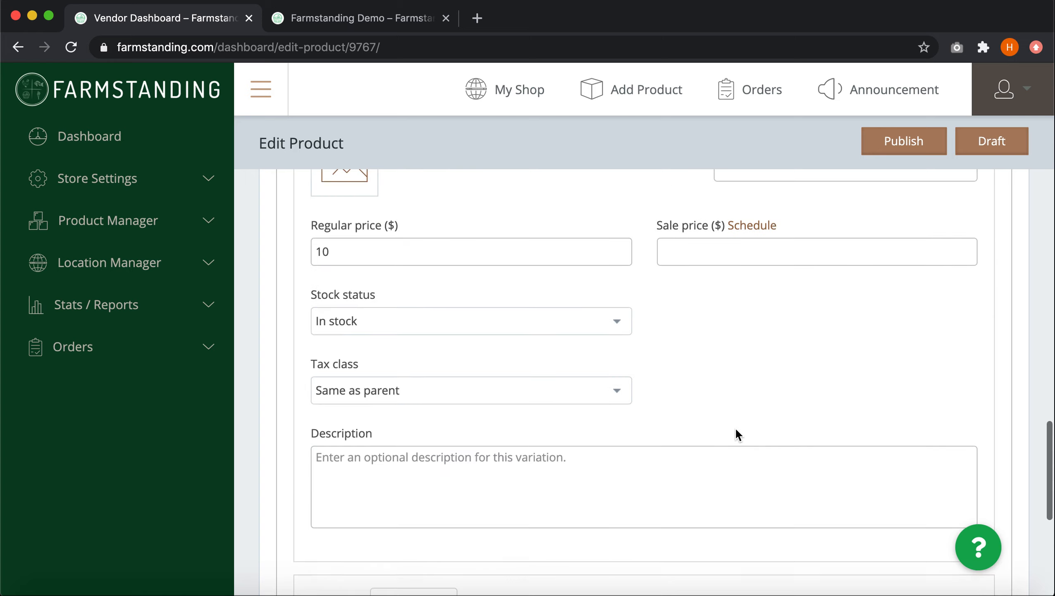
scroll(734, 427, "down", 6)
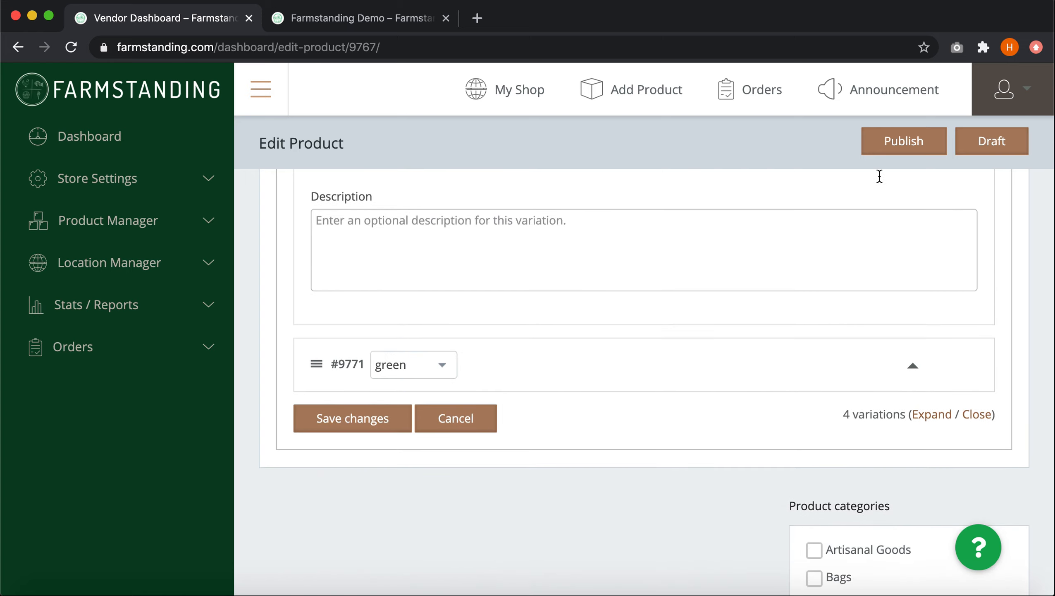
left_click(889, 142)
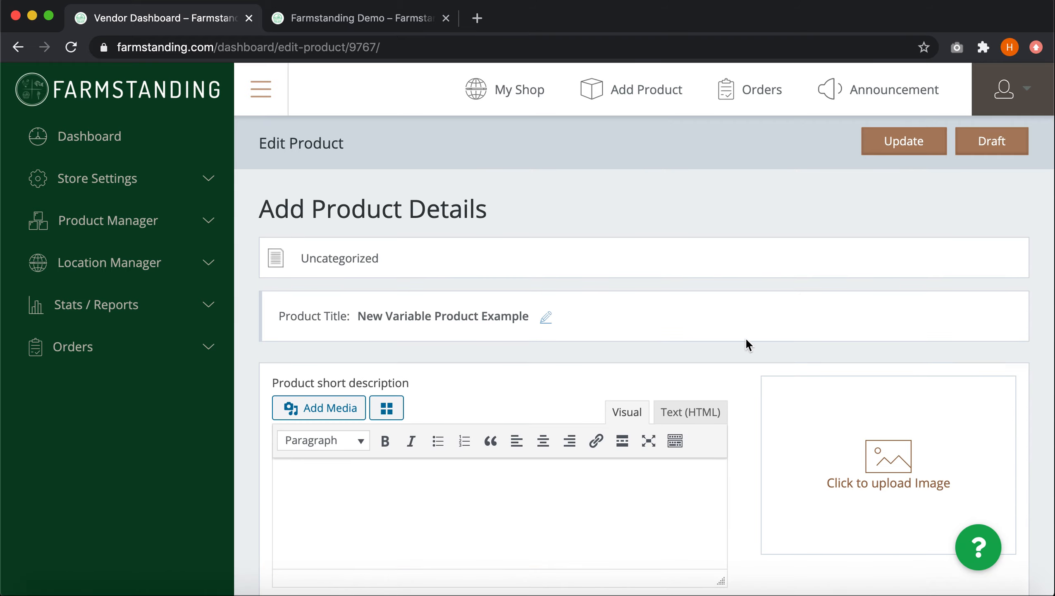
scroll(746, 339, "down", 10)
scroll(745, 338, "up", 10)
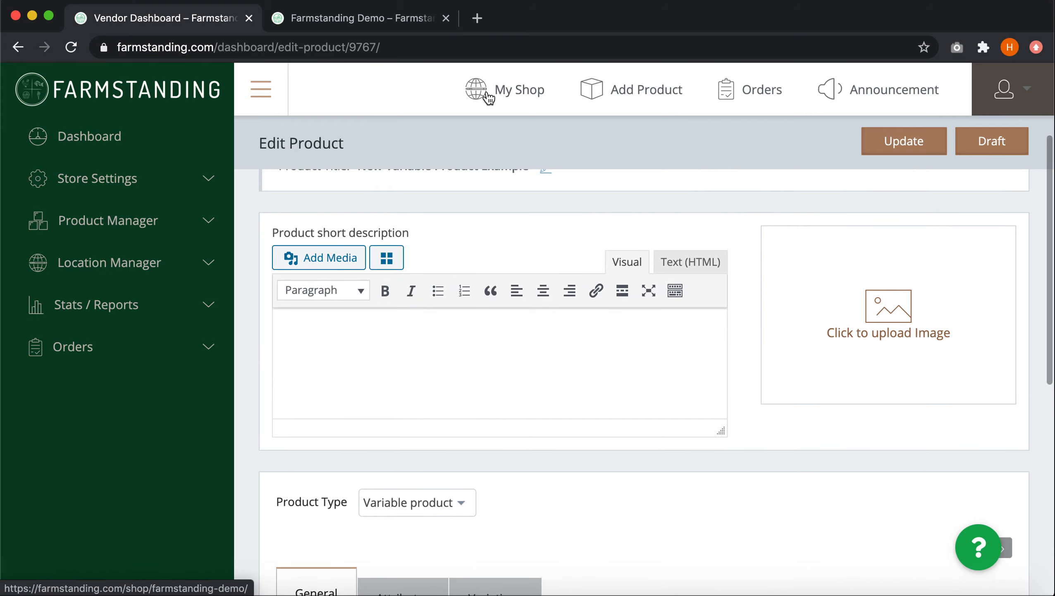
Step: Open the vendor's public shop page and select red, orange, yellow and green in turn for New Variable Product Example
left_click(520, 98)
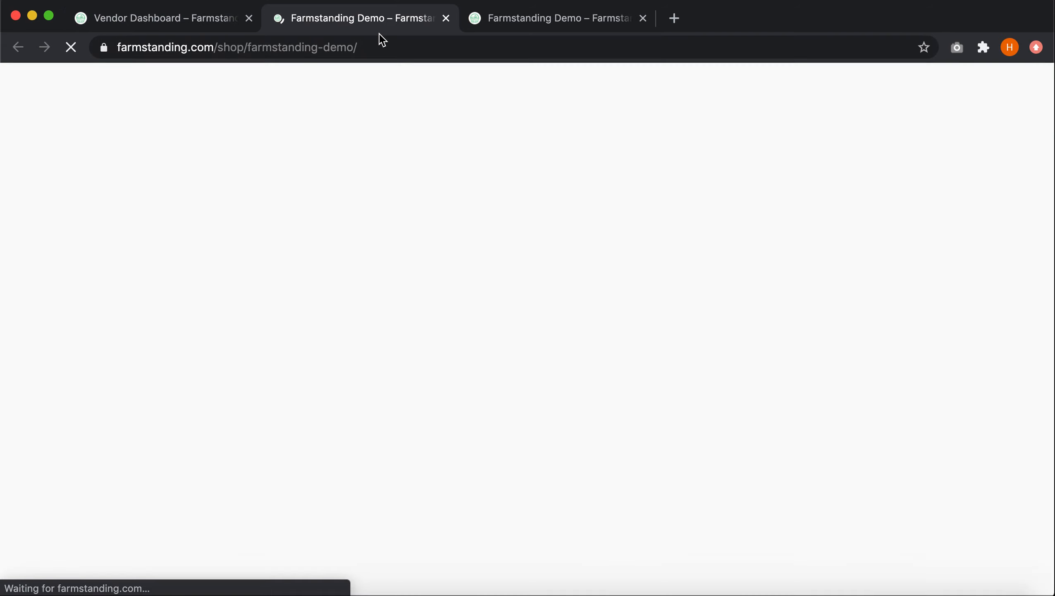
scroll(869, 373, "down", 10)
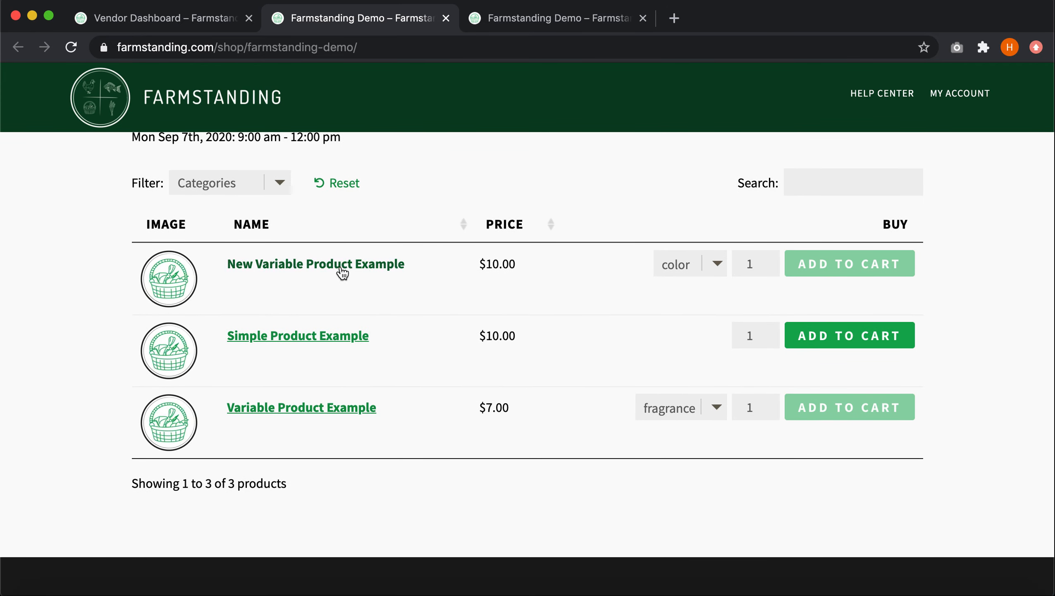
left_click(705, 273)
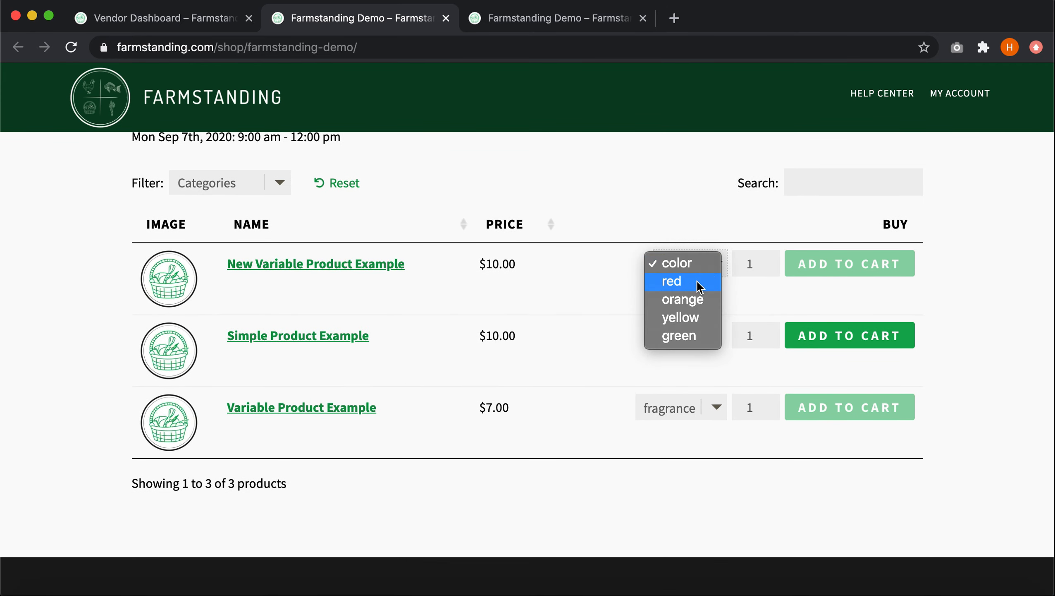
left_click(697, 282)
left_click(702, 260)
left_click(704, 286)
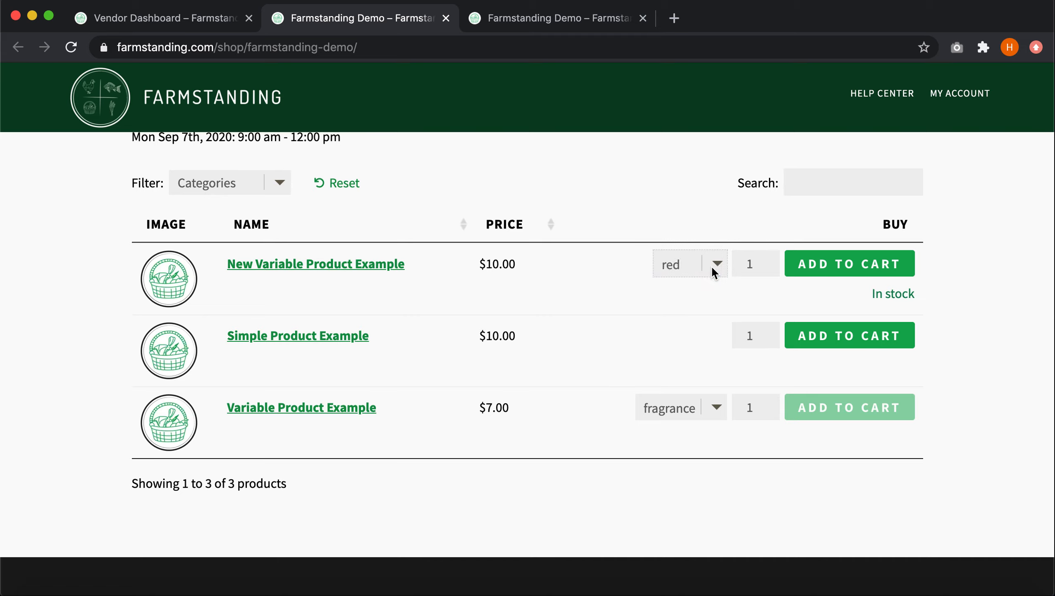
left_click(711, 266)
left_click(709, 282)
left_click(713, 263)
left_click(710, 280)
Step: Select the honey and spearmint fragrances of Variable Product Example in turn, and reset New Variable Product Example's color choice
left_click(704, 409)
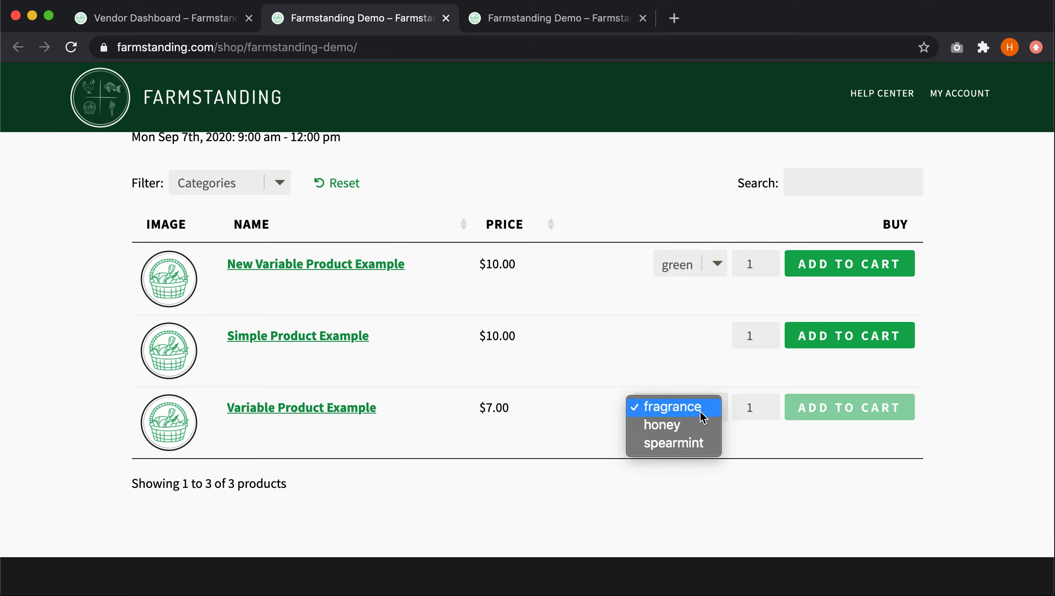
left_click(697, 429)
left_click(699, 408)
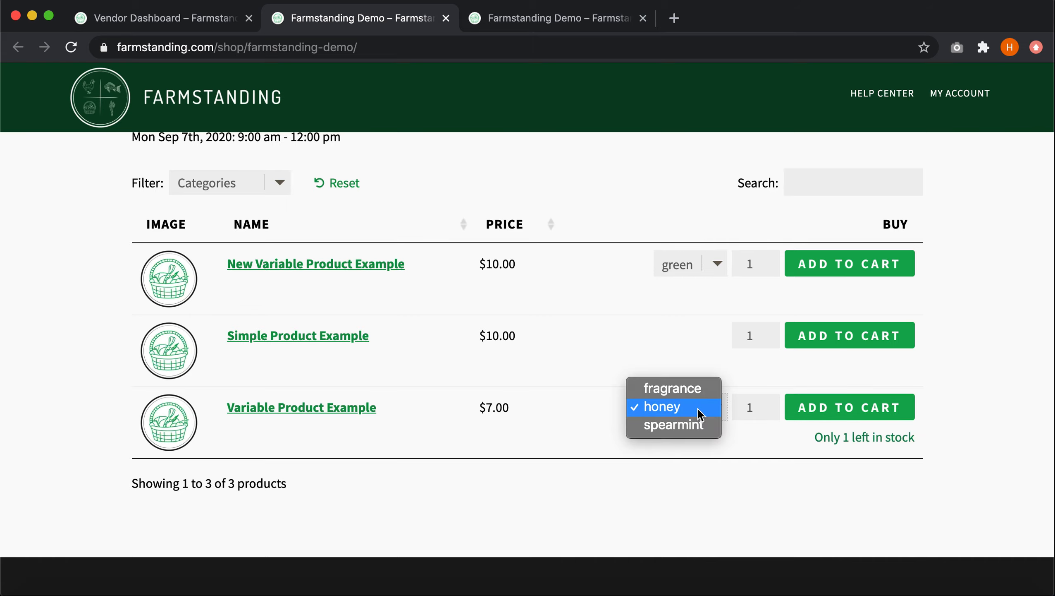
left_click(695, 426)
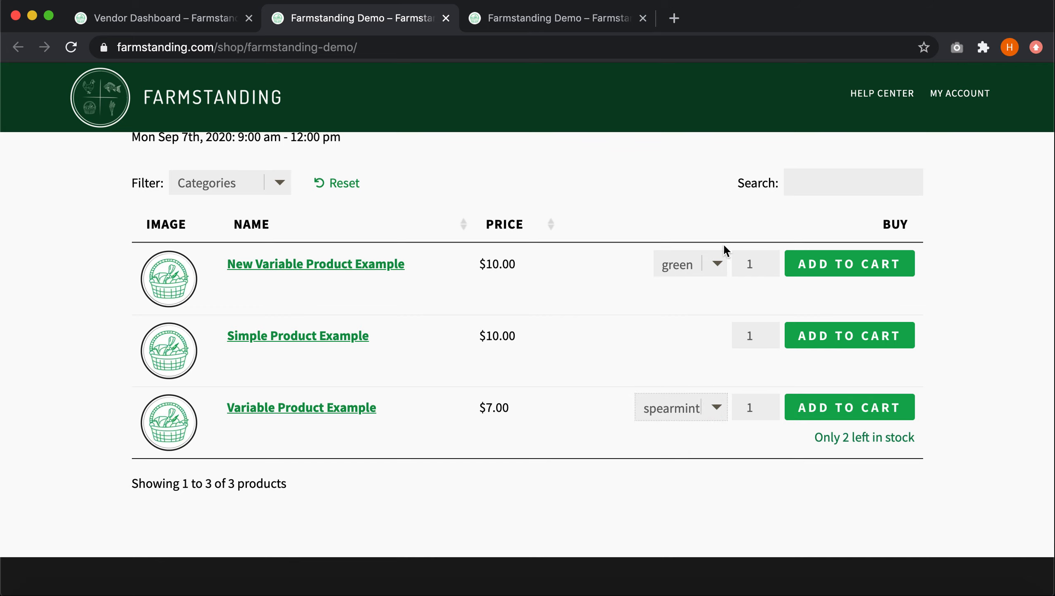
left_click(703, 268)
left_click(700, 192)
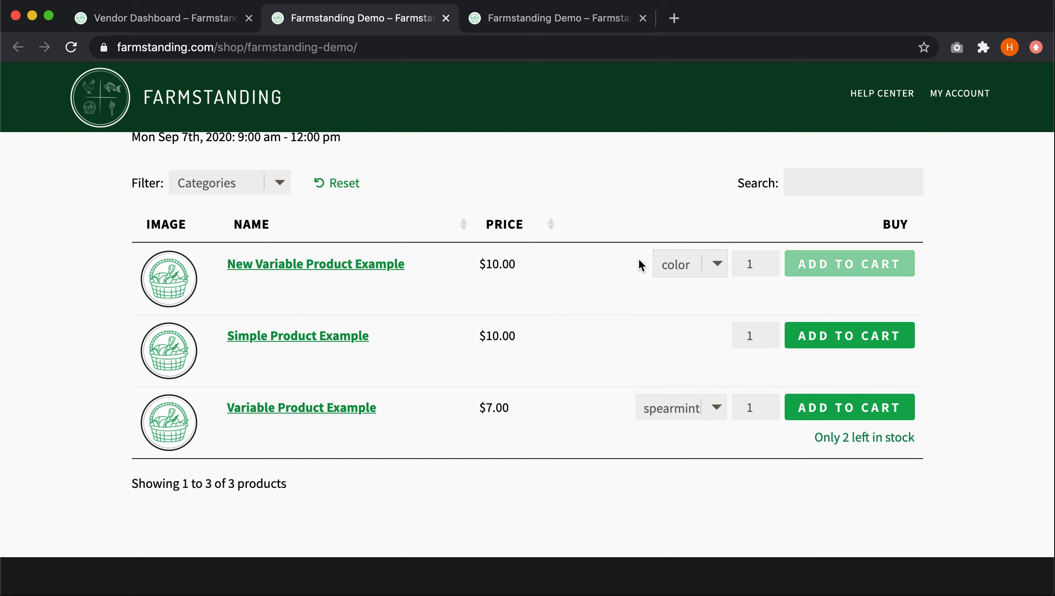